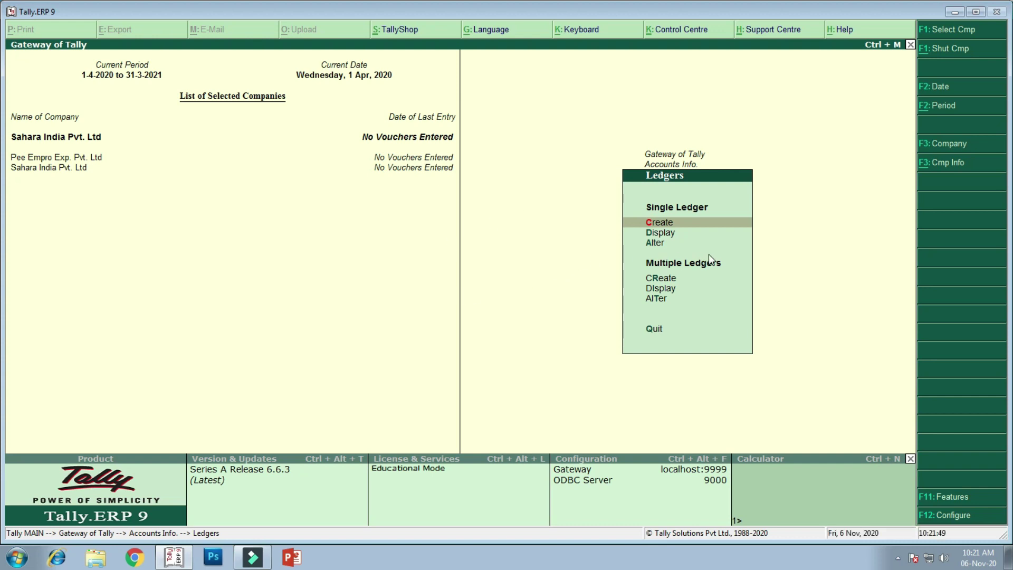
Start creating multiple ledgers and choose Sundry Creditors as the group they belong under
{"action": "key", "text": "Down"}
{"action": "key", "text": "Down"}
{"action": "key", "text": "Down"}
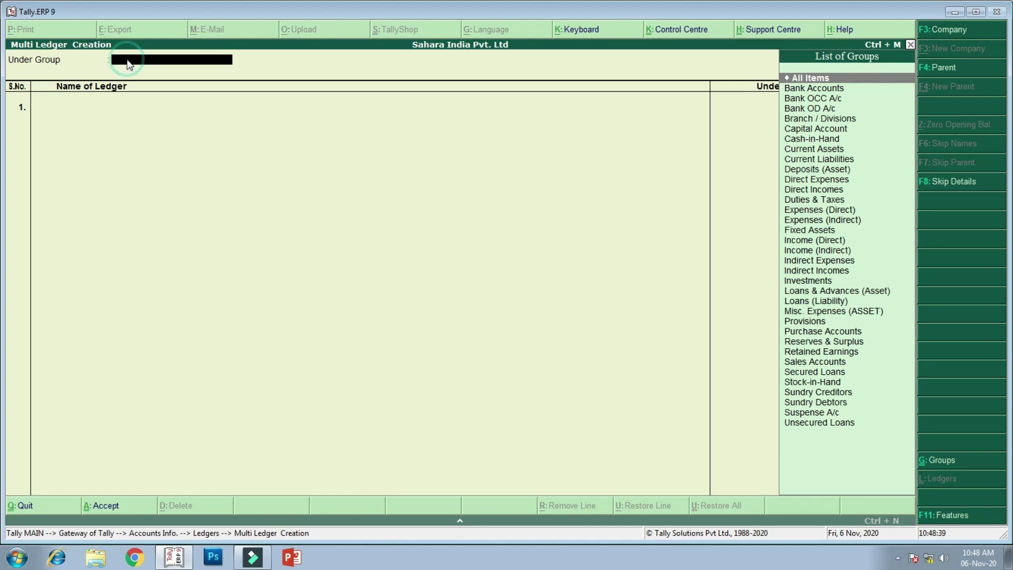
{"action": "type", "text": "Sun"}
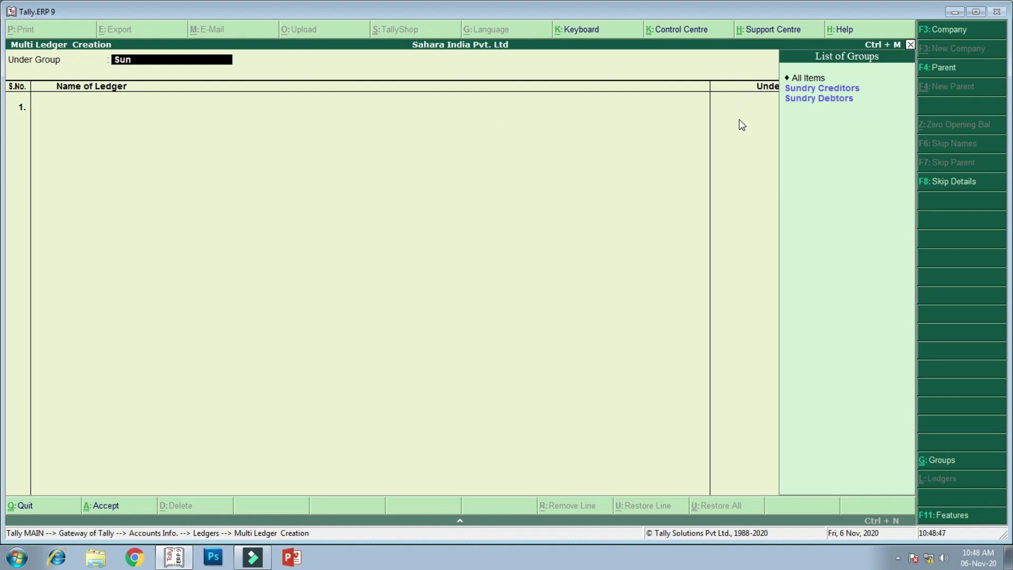
{"action": "key", "text": "Down"}
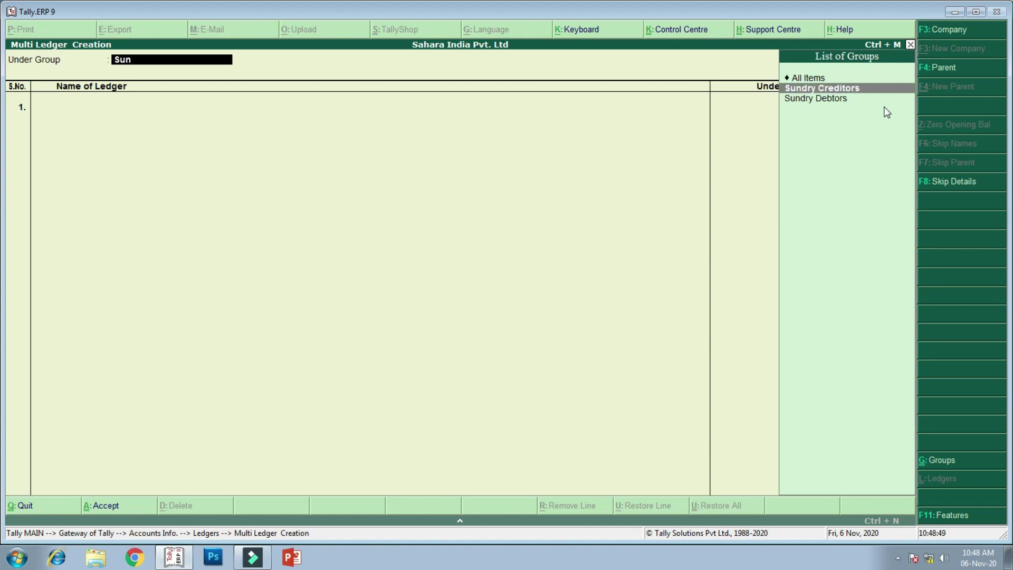
{"action": "key", "text": "Return"}
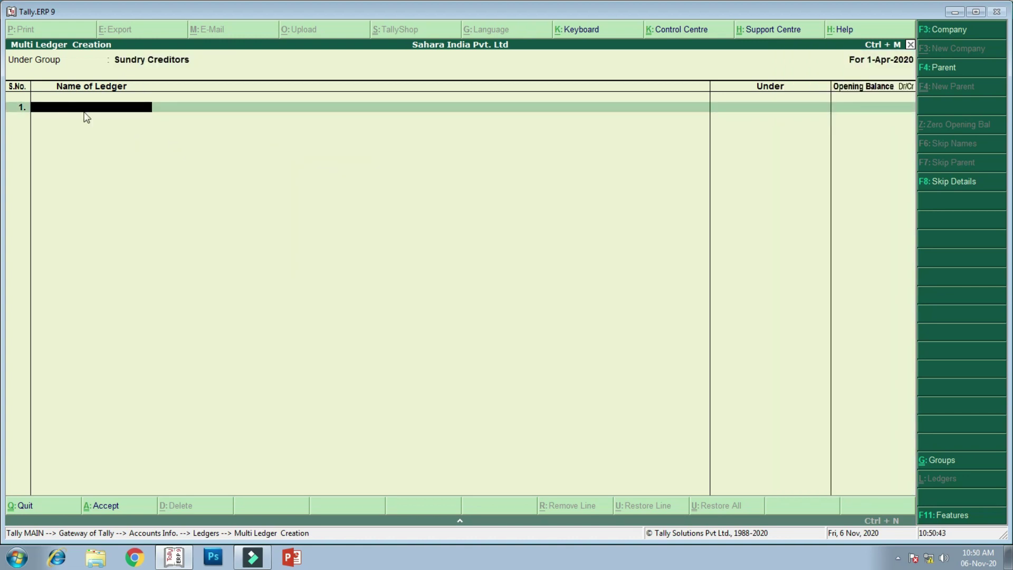
Add three creditor ledgers, each named with a supplier's first name followed by A/c, leaving their opening balances blank
{"action": "type", "text": "Suresh A/c"}
{"action": "key", "text": "Return"}
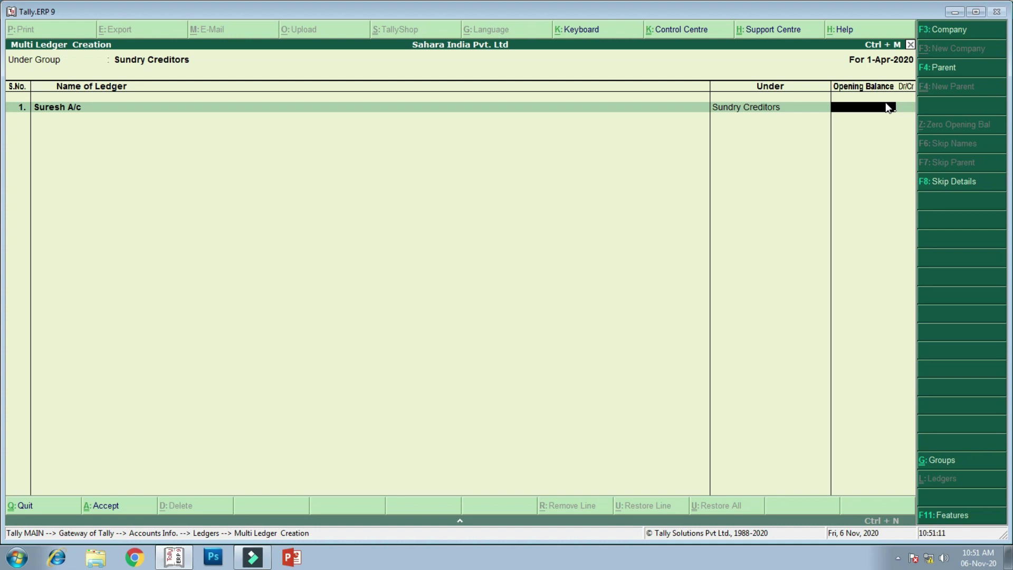
{"action": "key", "text": "Return"}
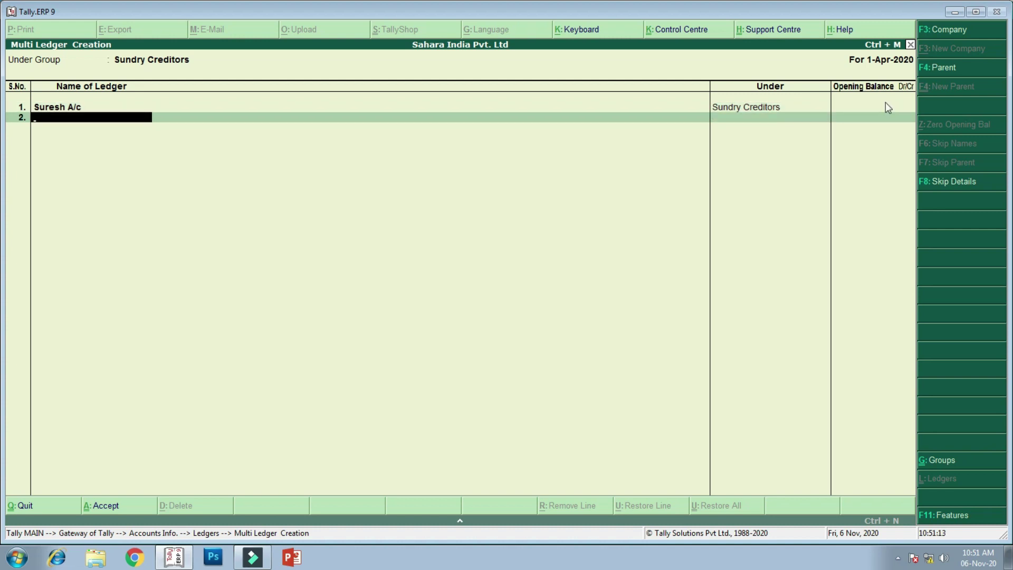
{"action": "type", "text": "Rakesh A/c"}
{"action": "key", "text": "Return"}
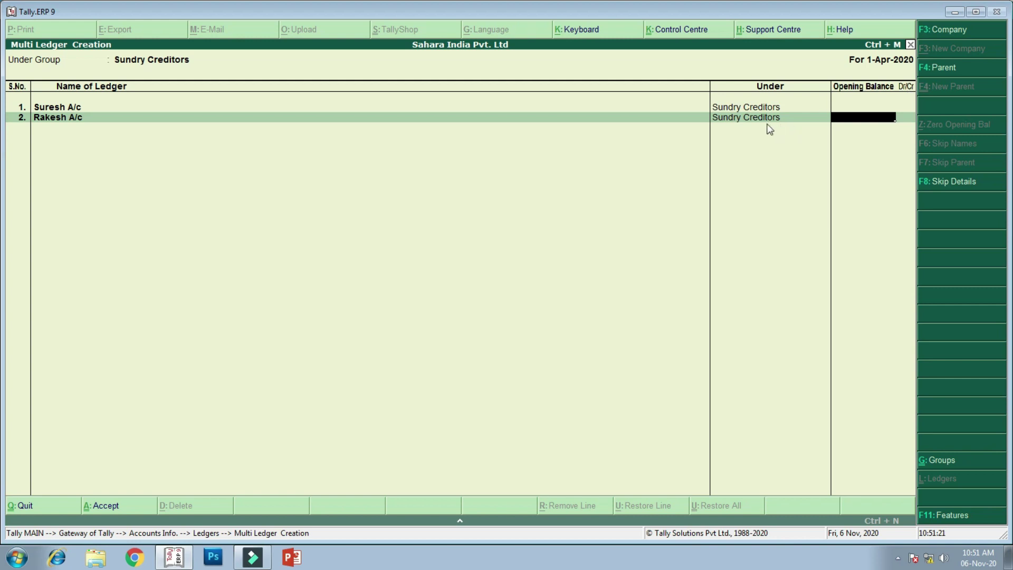
{"action": "key", "text": "Return"}
{"action": "type", "text": "Deepak A/c"}
{"action": "key", "text": "Return"}
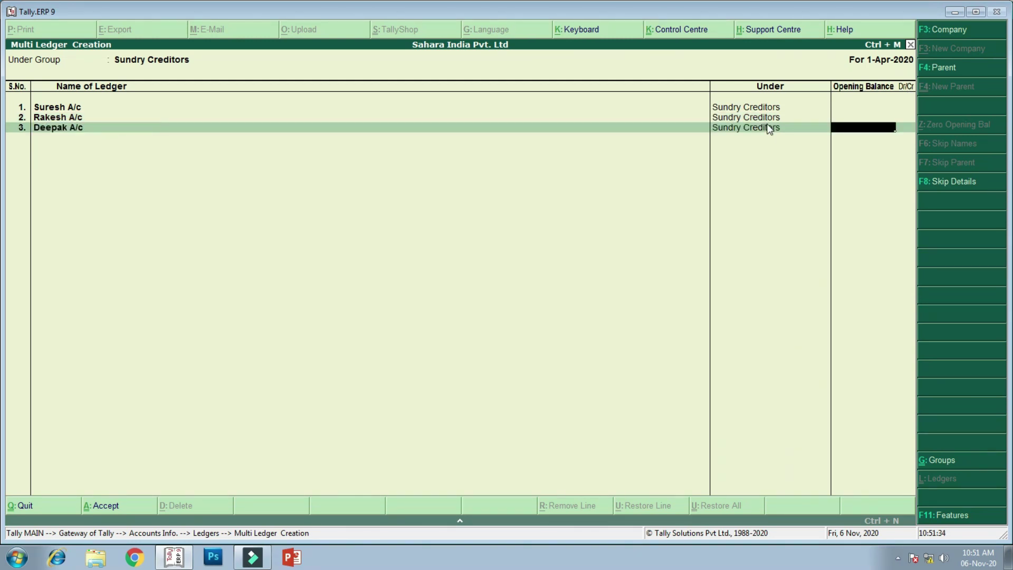
{"action": "key", "text": "Return"}
Add a fourth creditor ledger named Raj Stationary without an opening balance and save the Sundry Creditors ledgers
{"action": "type", "text": "Raj Stationary"}
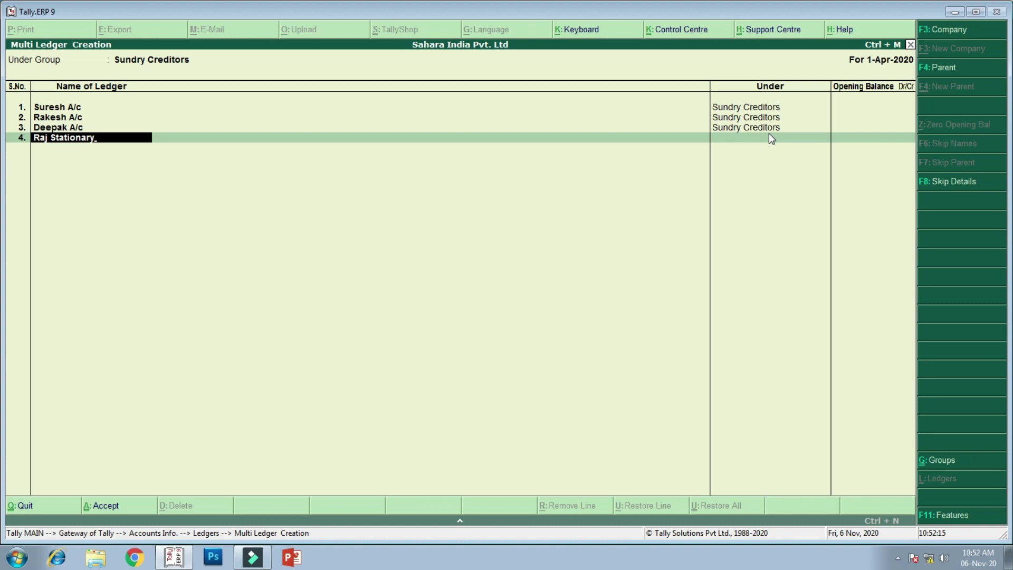
{"action": "key", "text": "Return"}
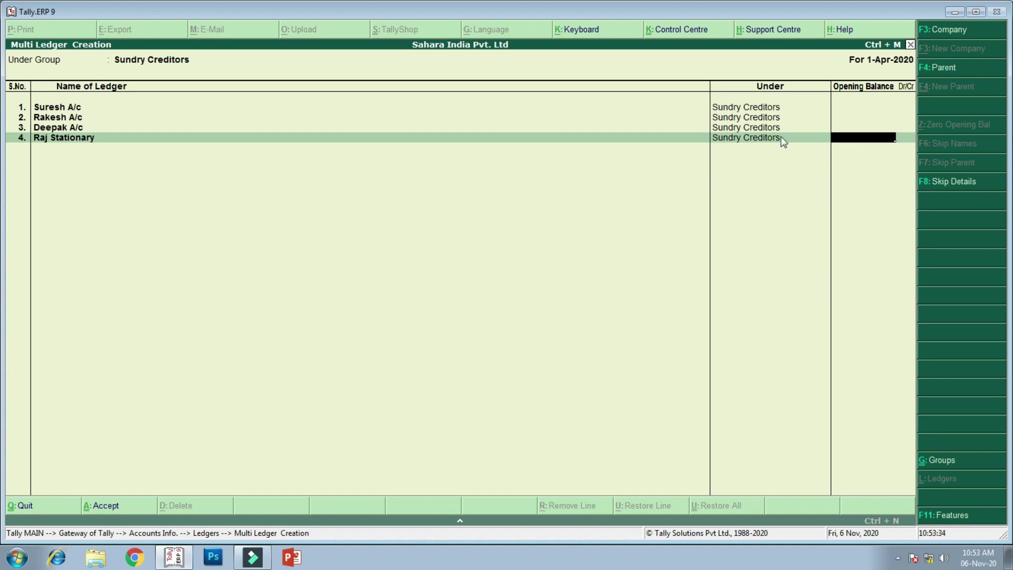
{"action": "key", "text": "Return"}
{"action": "key", "text": "Return"}
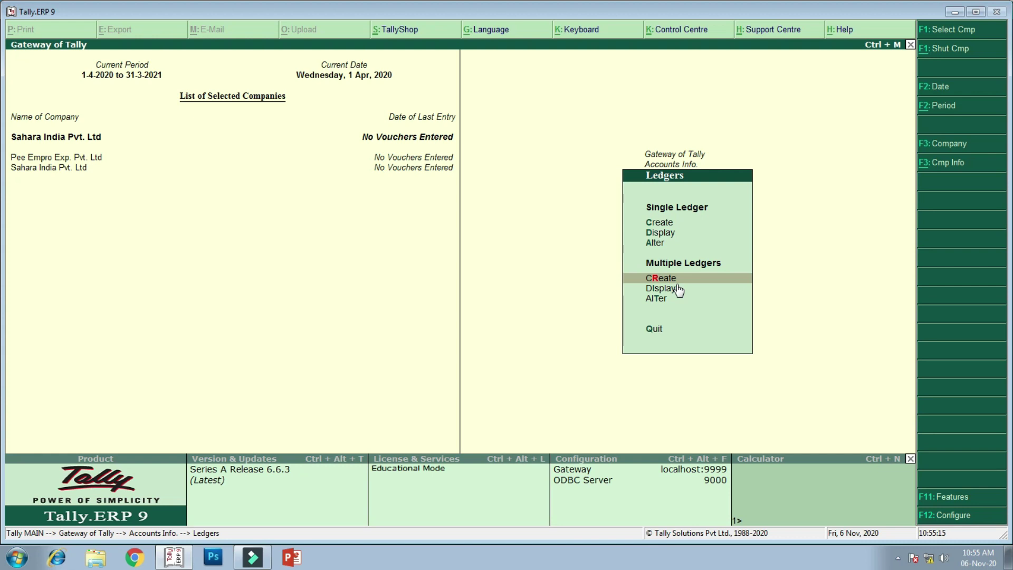
Start another multiple-ledger creation and choose Sundry Debtors as the parent group
{"action": "key", "text": "Return"}
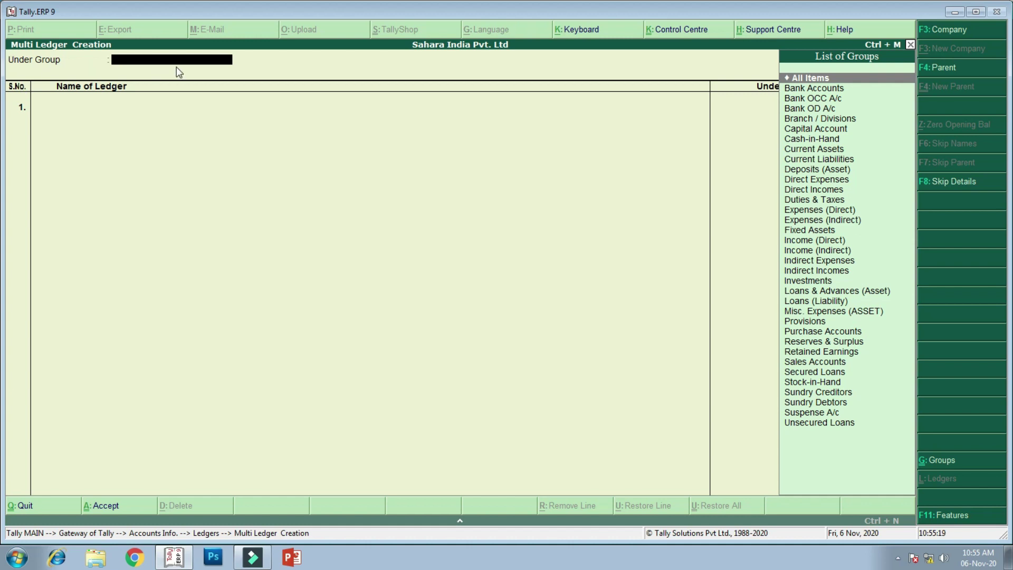
{"action": "type", "text": "Sun"}
{"action": "key", "text": "Down"}
{"action": "key", "text": "Down"}
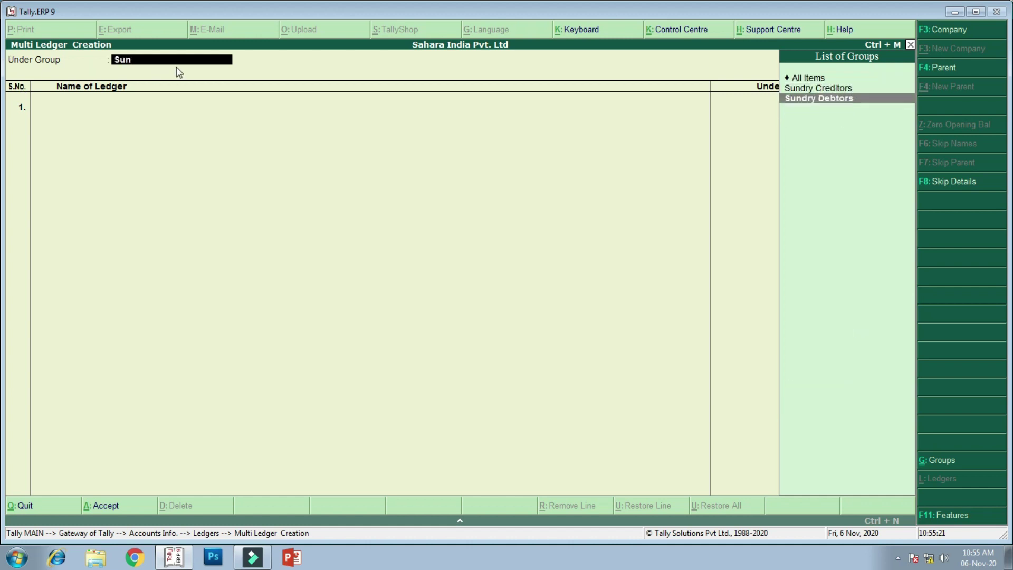
{"action": "key", "text": "Return"}
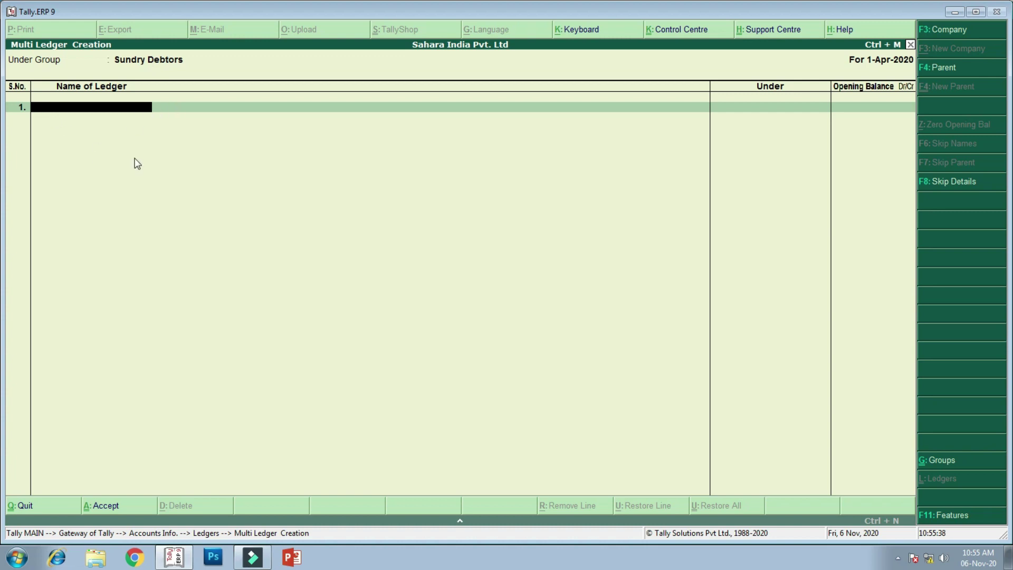
Add the first debtor ledger, named with the customer's first name and A/c, with an opening balance of 2,500 Dr
{"action": "type", "text": "A"}
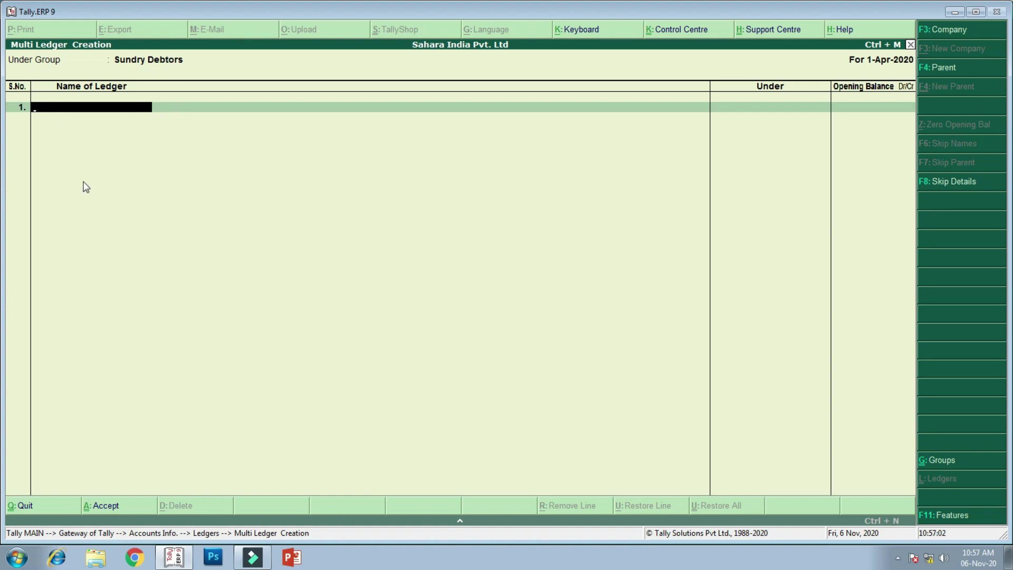
{"action": "type", "text": "Arv"}
{"action": "type", "text": "ind A/c"}
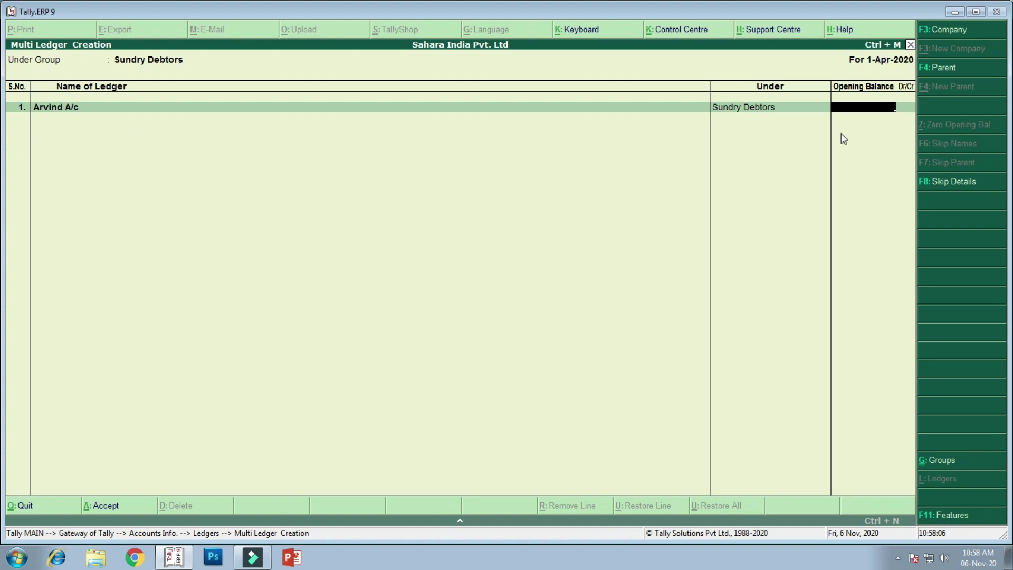
{"action": "type", "text": "2500"}
{"action": "key", "text": "Return"}
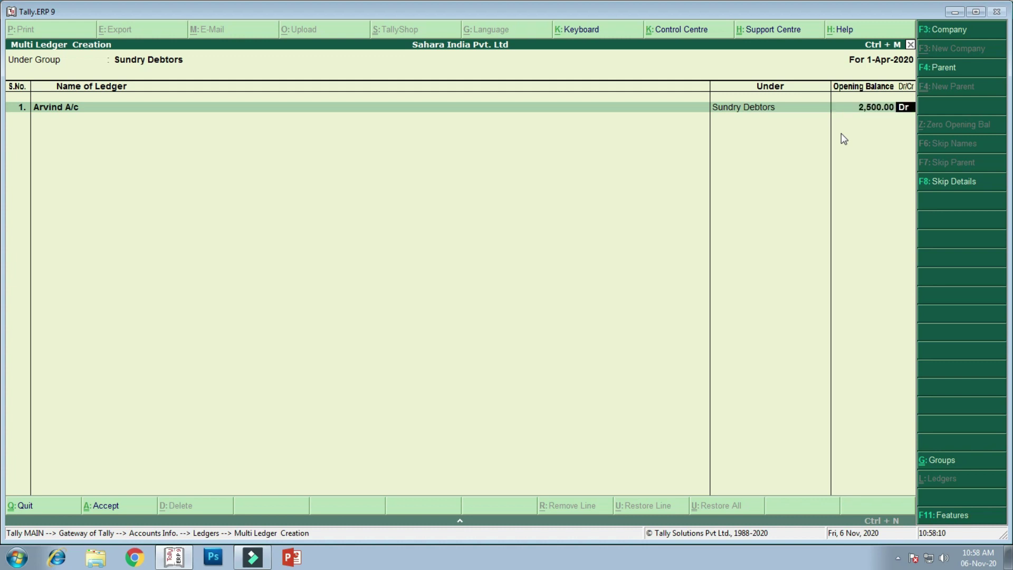
{"action": "key", "text": "Return"}
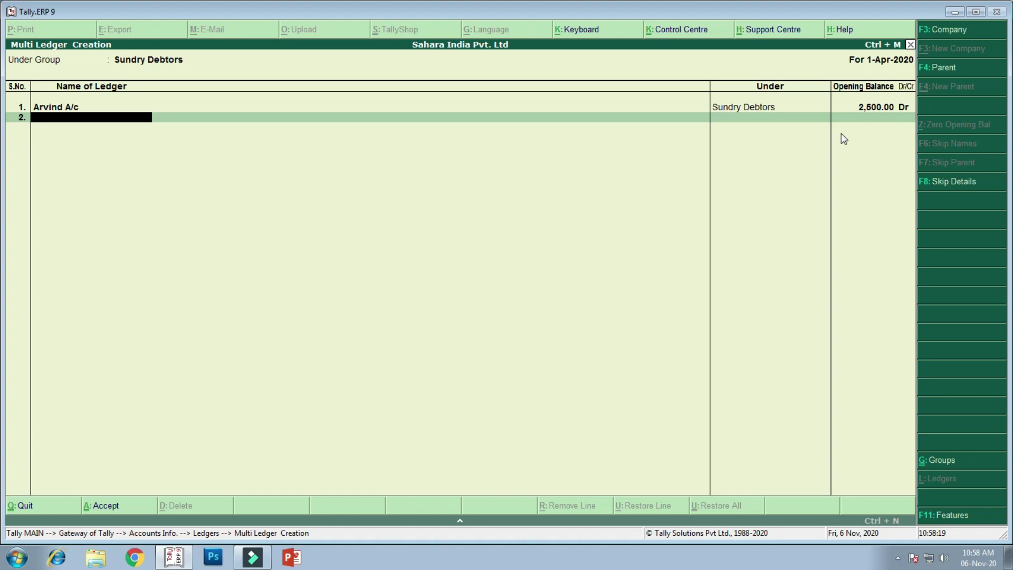
Add two more debtor ledgers named with the customers' first names and A/c, without opening balances, and finish the list
{"action": "type", "text": "Deepak A/c"}
{"action": "key", "text": "Return"}
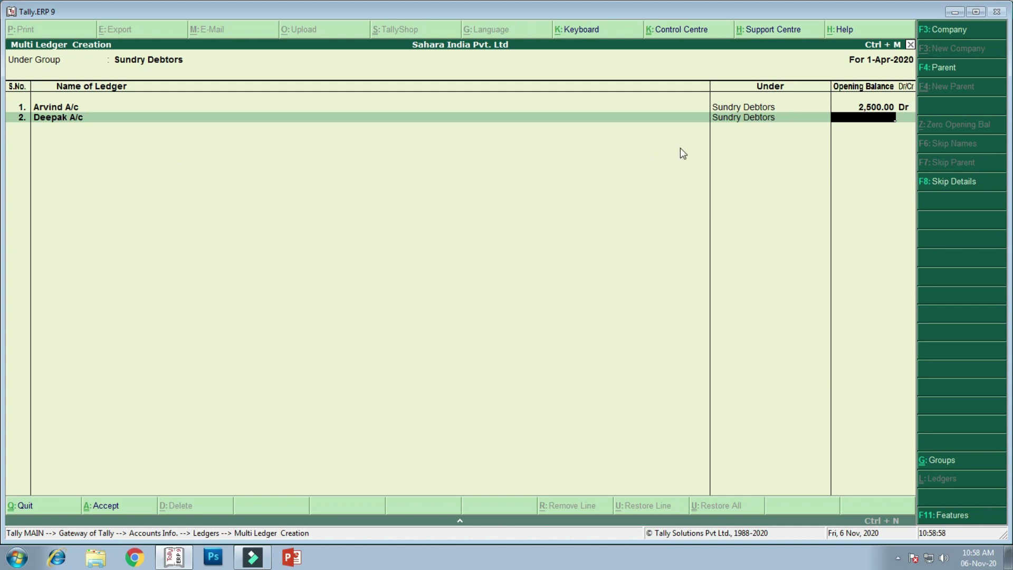
{"action": "key", "text": "Return"}
{"action": "type", "text": "Manish"}
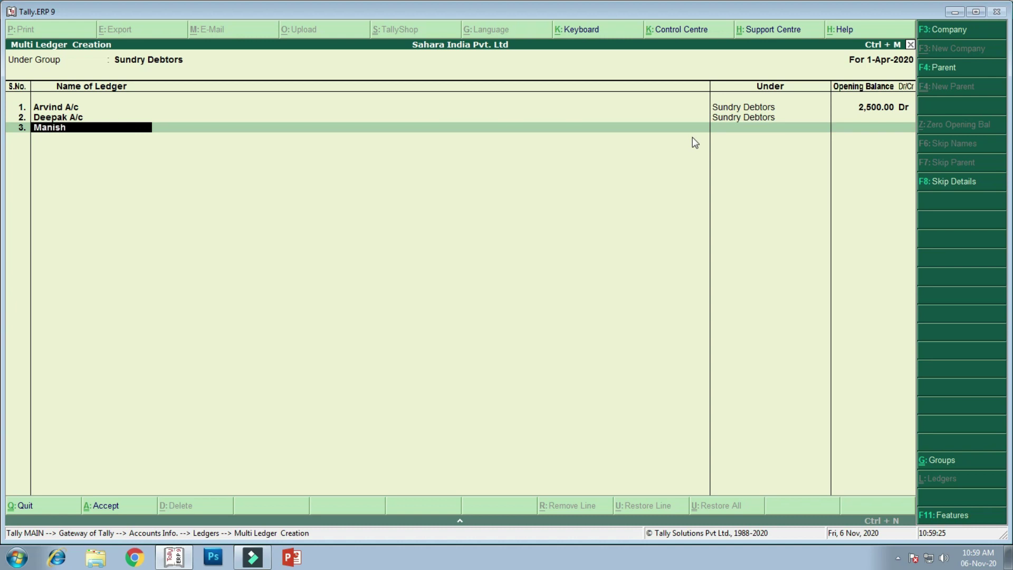
{"action": "type", "text": " A/c"}
{"action": "key", "text": "Return"}
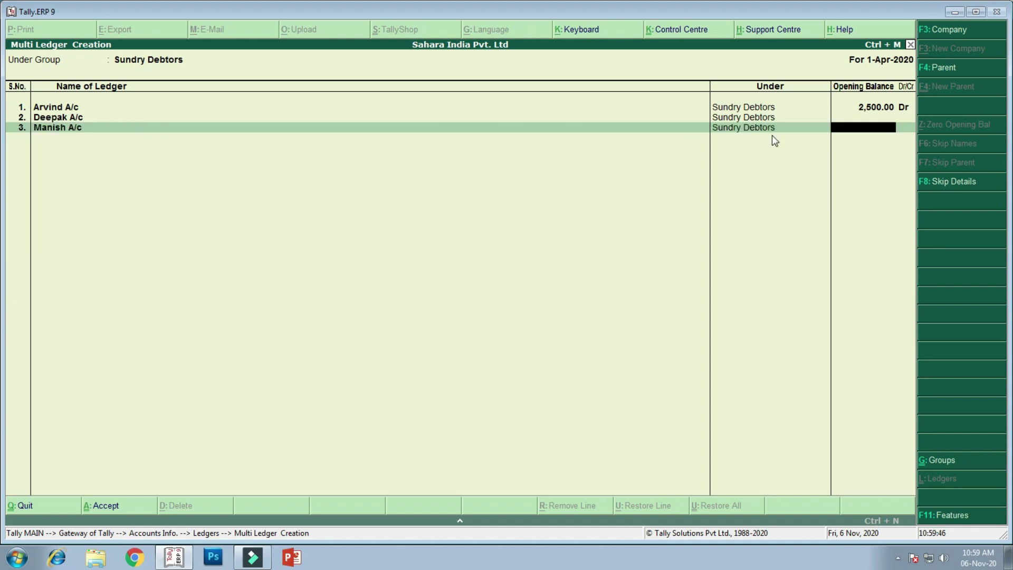
{"action": "key", "text": "Return"}
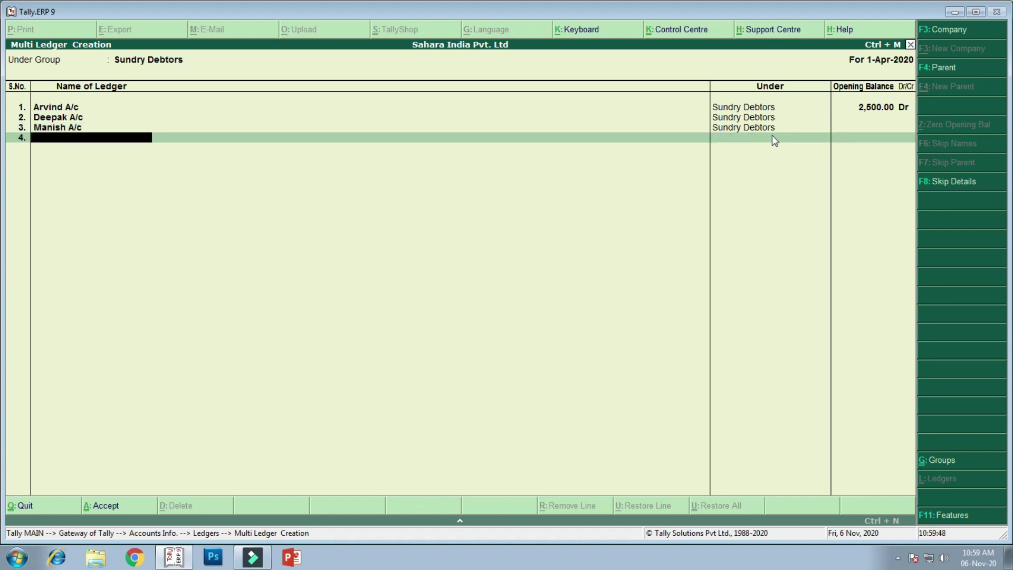
{"action": "key", "text": "Return"}
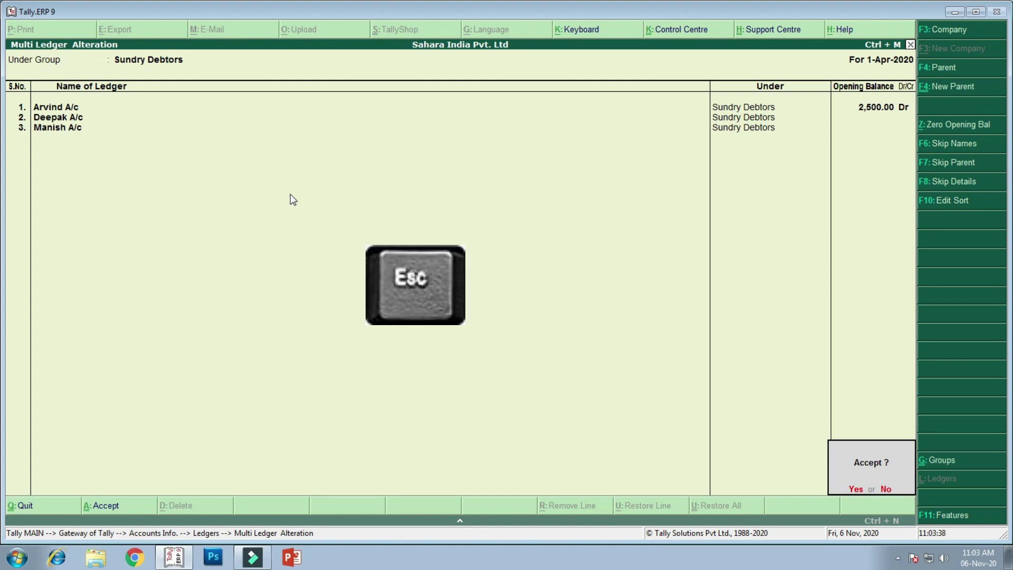
Leave the Sundry Debtors multi-ledger alteration without accepting it and return to the ledger options
{"action": "key", "text": "Escape"}
{"action": "key", "text": "Escape"}
{"action": "key", "text": "y"}
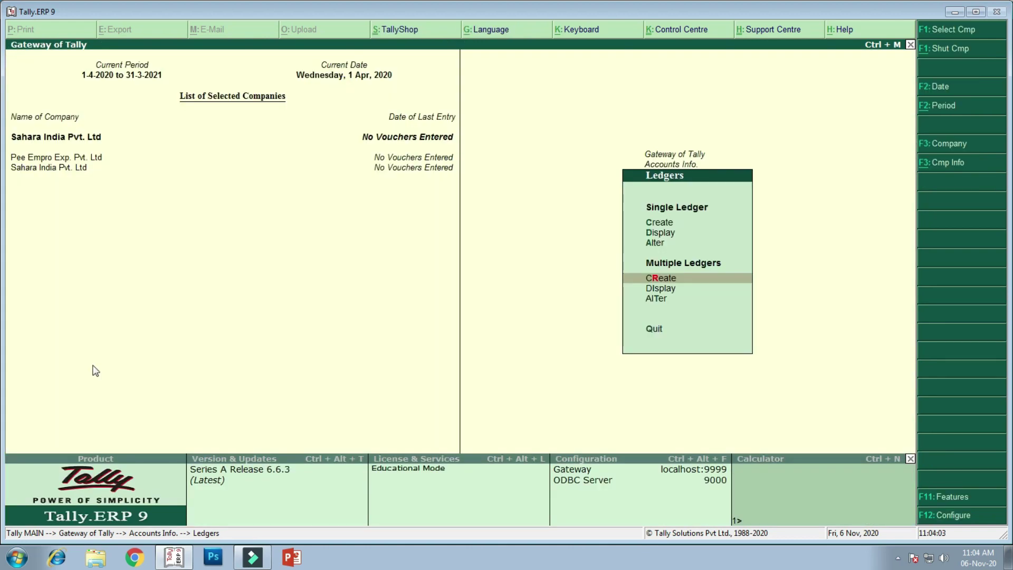
Create multiple ledgers under All Items, adding Capital A/c under the Capital Account group with a blank opening balance
{"action": "key", "text": "Return"}
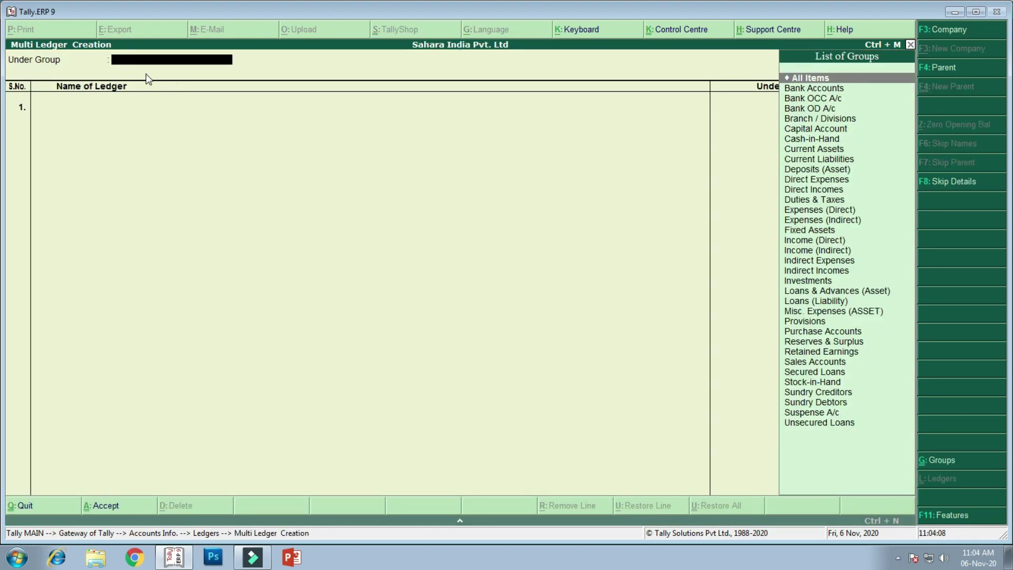
{"action": "left_click", "coordinate": [815, 79]}
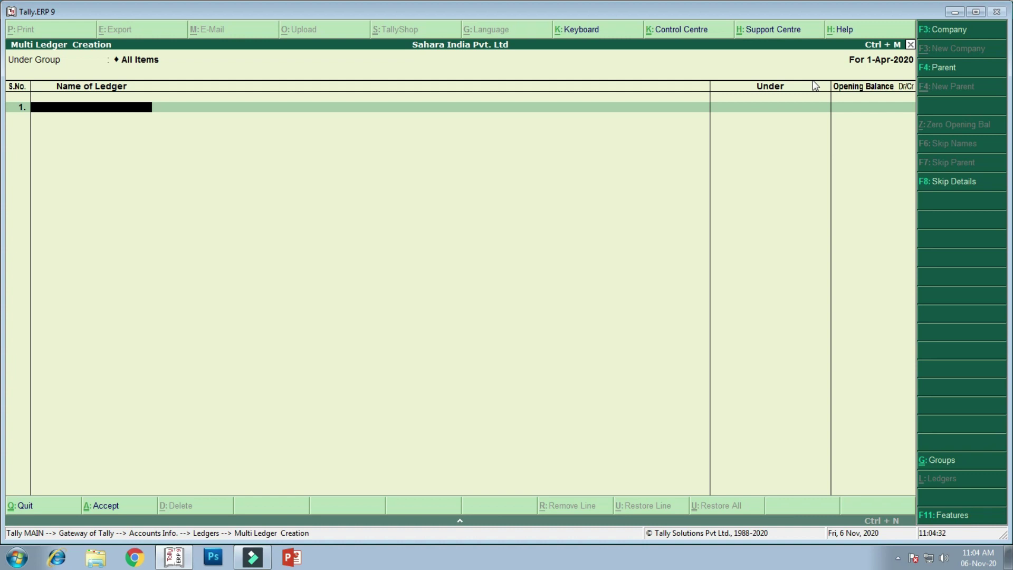
{"action": "type", "text": "Capital A/c"}
{"action": "key", "text": "Return"}
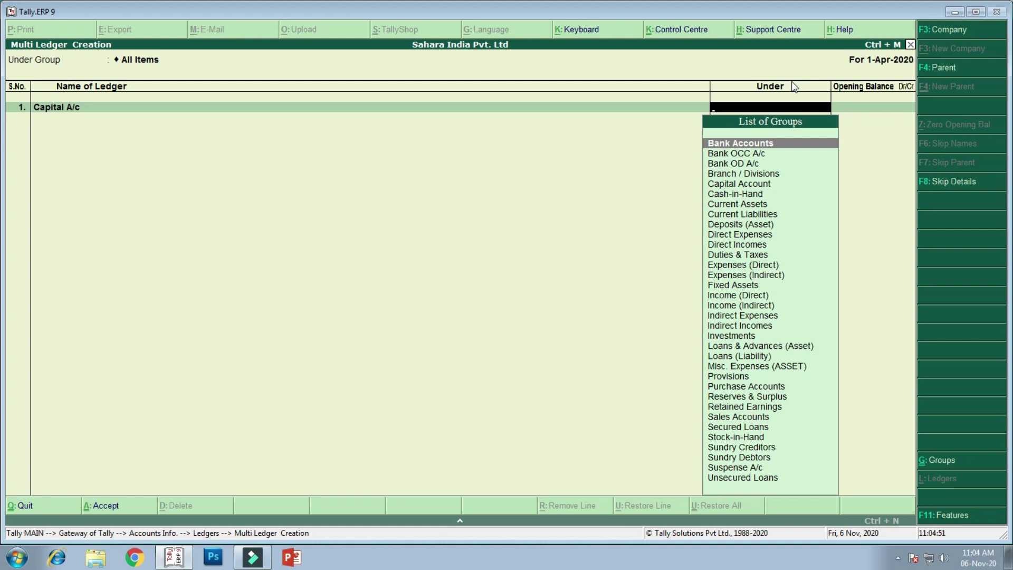
{"action": "type", "text": "Cap"}
{"action": "key", "text": "Return"}
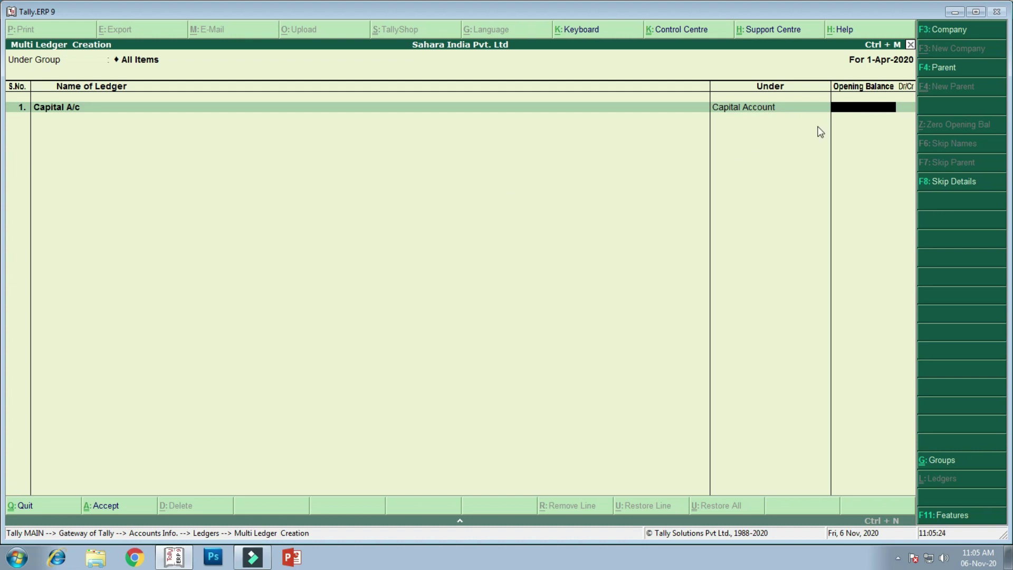
{"action": "key", "text": "Return"}
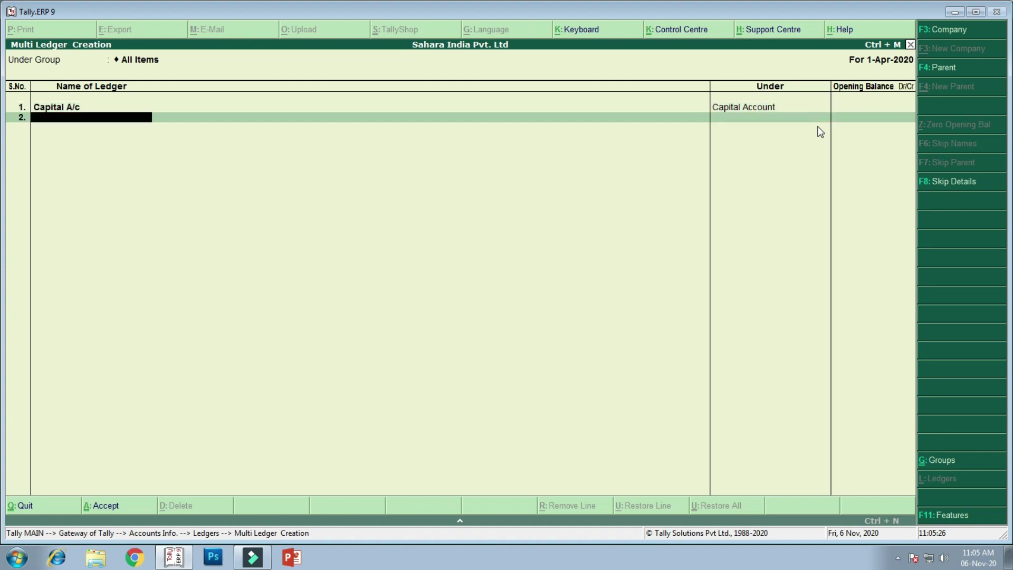
Add a second ledger named Purchase A/c under the Purchase Accounts group, leaving its opening balance blank
{"action": "type", "text": "Purchase A/c"}
{"action": "key", "text": "Return"}
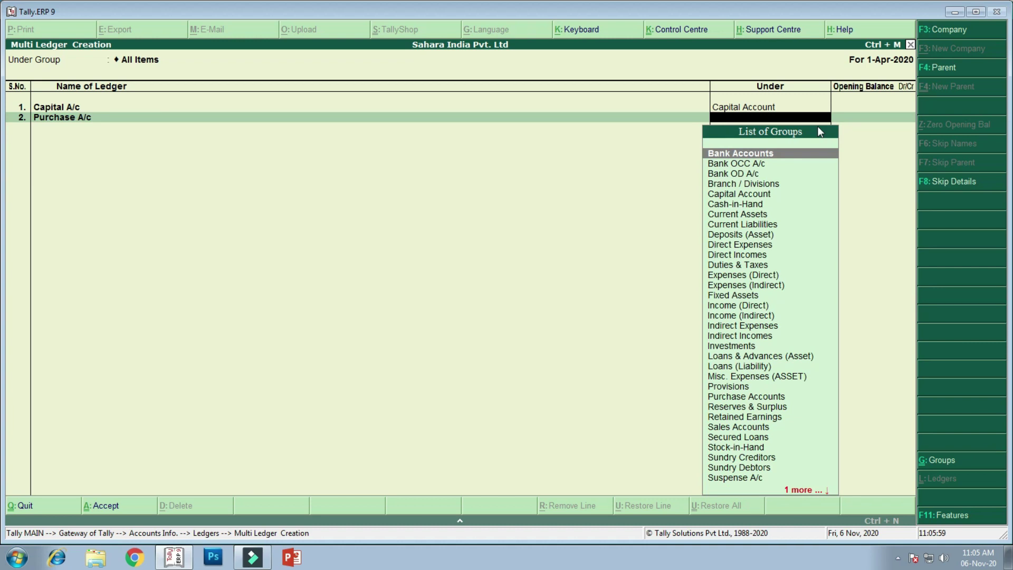
{"action": "type", "text": "Purcha"}
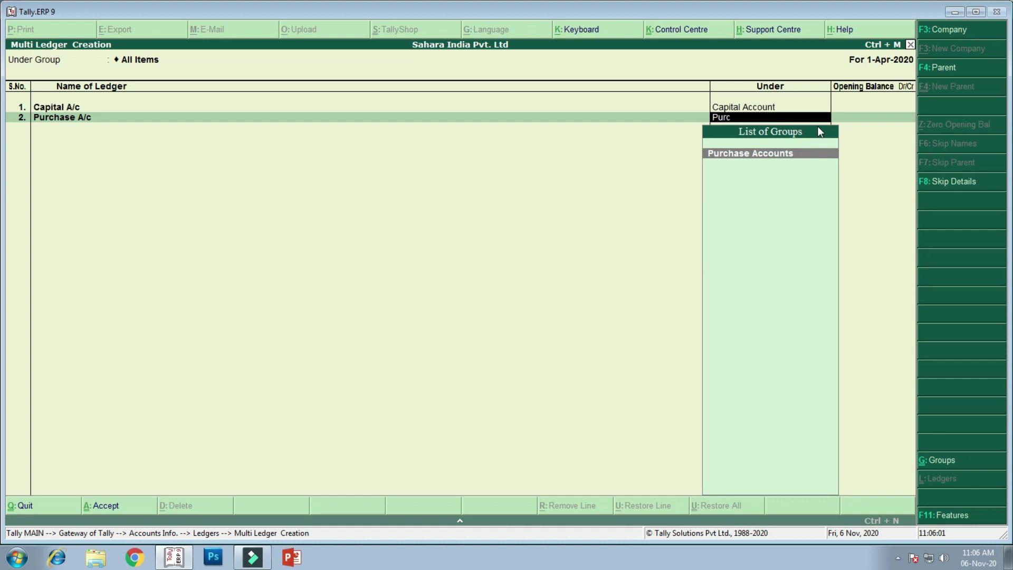
{"action": "key", "text": "Return"}
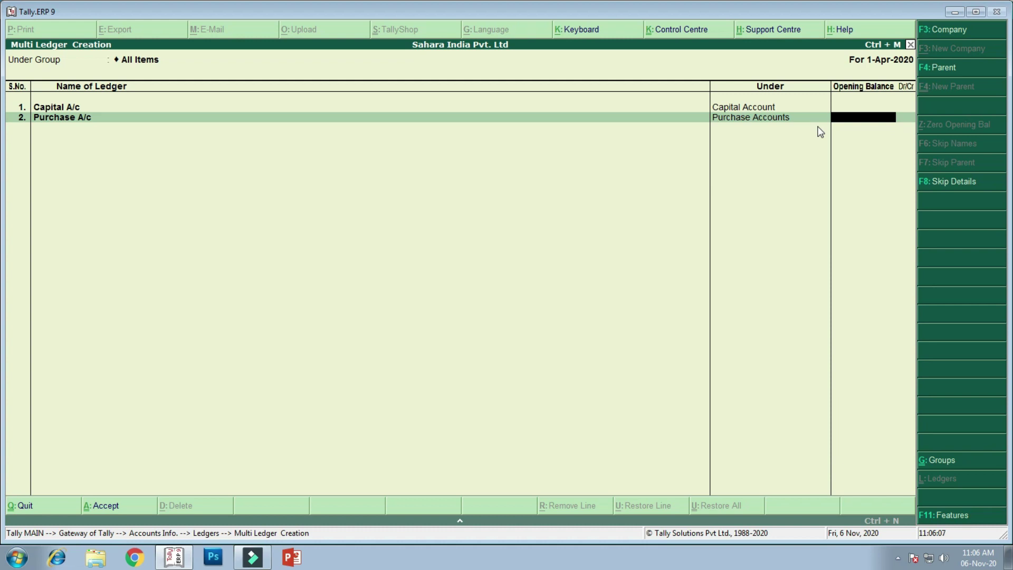
{"action": "key", "text": "Return"}
Add a third ledger named Furniture A/c under the Fixed Assets group, leaving its opening balance blank
{"action": "type", "text": "Furniture A"}
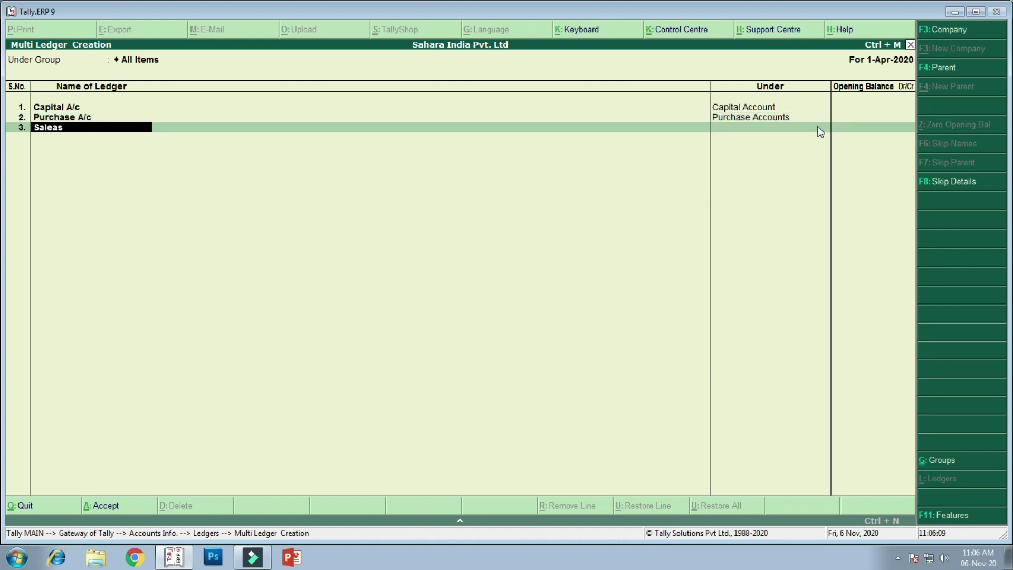
{"action": "type", "text": "/c"}
{"action": "key", "text": "Return"}
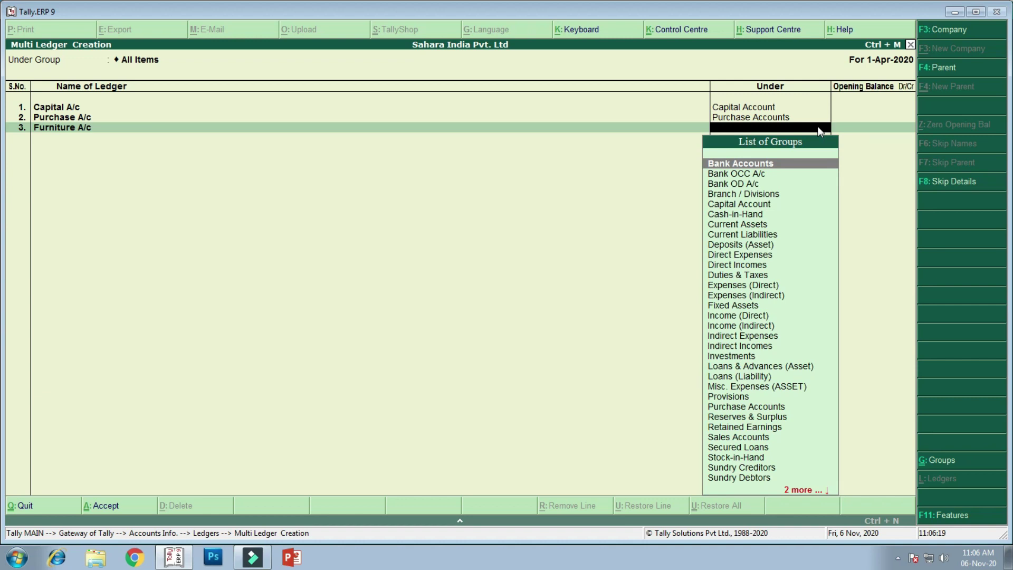
{"action": "type", "text": "Fi"}
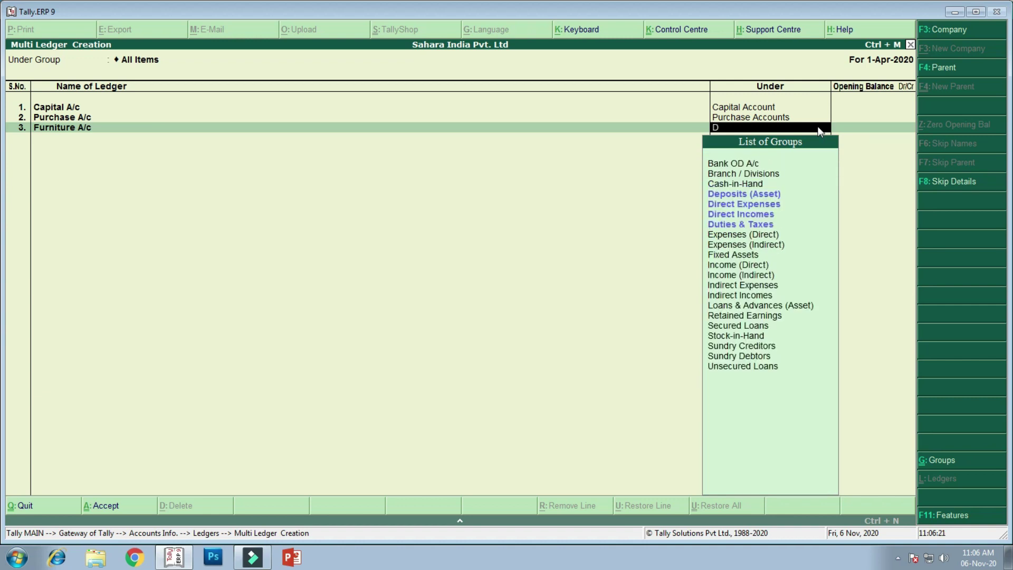
{"action": "key", "text": "Return"}
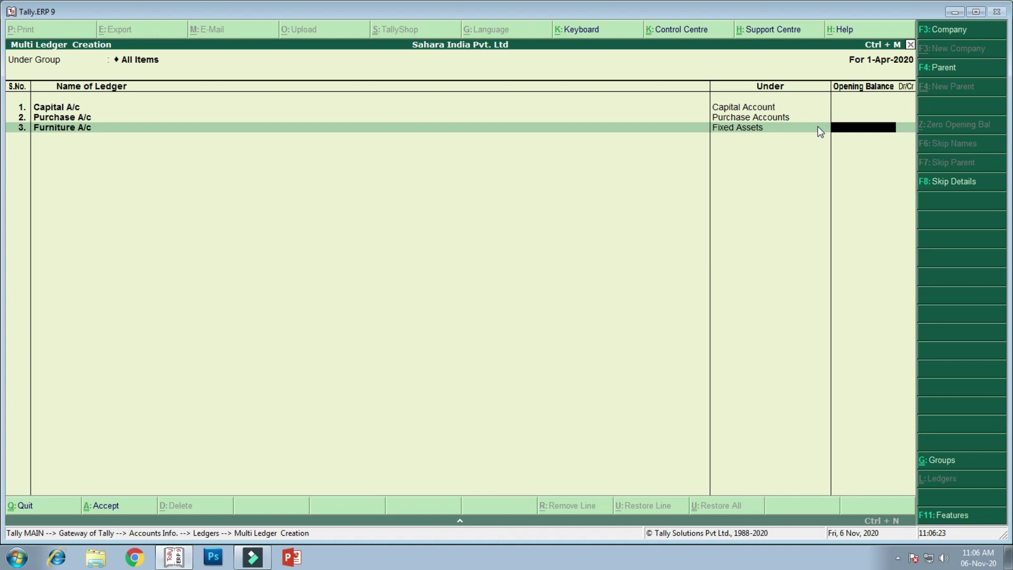
{"action": "key", "text": "Return"}
Add a fourth ledger named Bank A/c under the Bank Accounts group with a blank opening balance
{"action": "type", "text": "Bank A/c"}
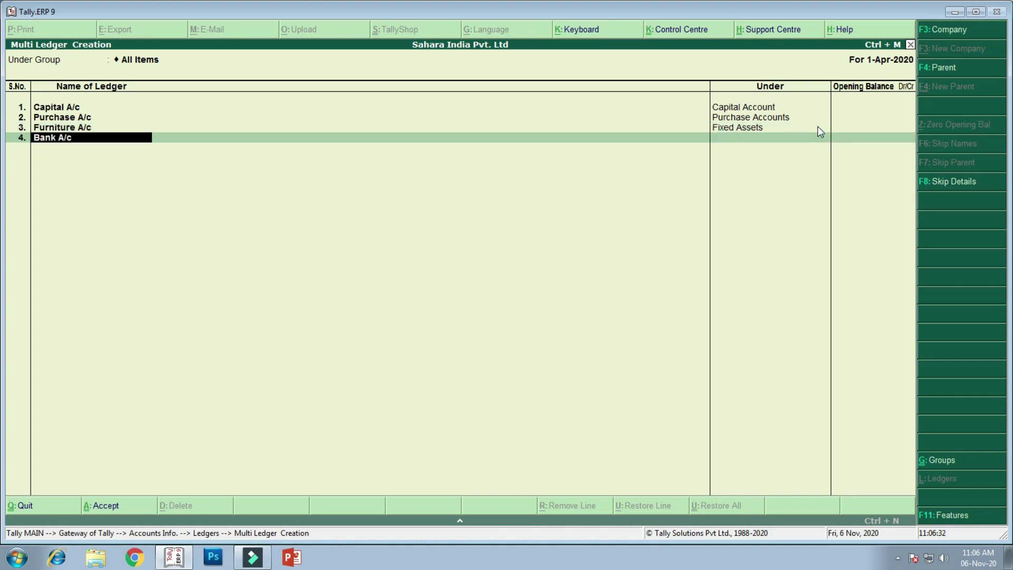
{"action": "key", "text": "Return"}
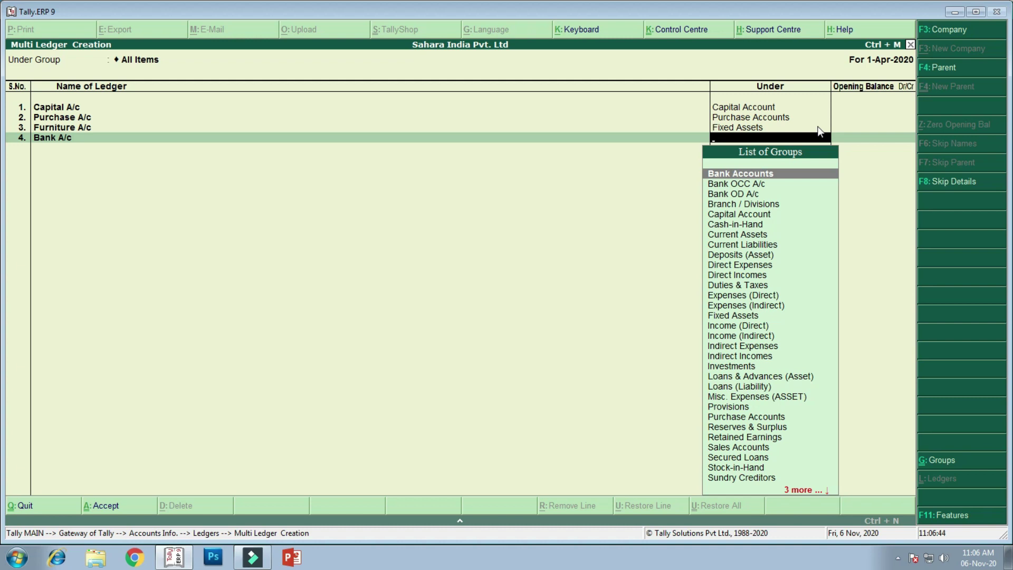
{"action": "type", "text": "Ba"}
{"action": "key", "text": "Return"}
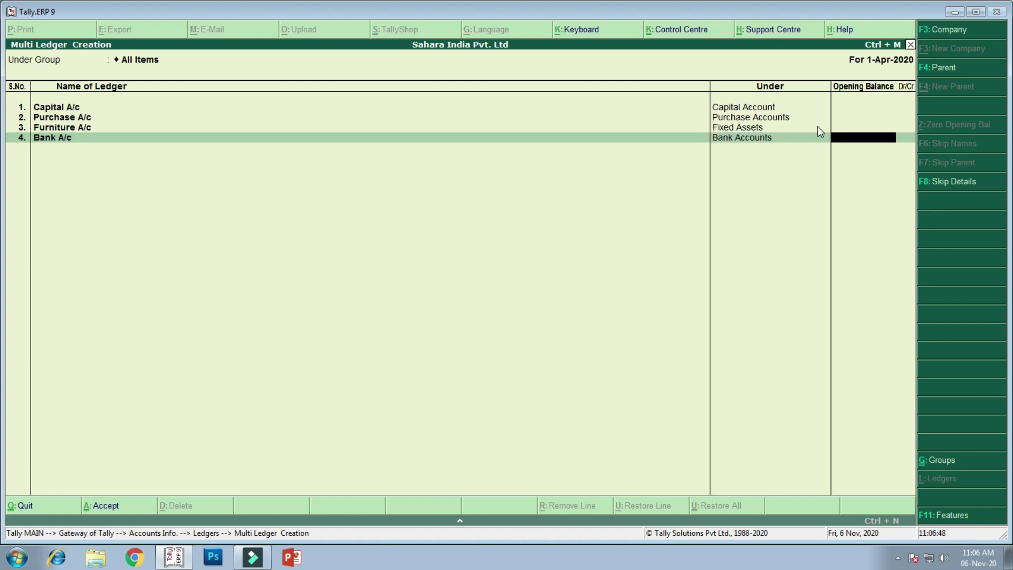
{"action": "key", "text": "Return"}
Add Advertisement A/c under Indirect Expenses without an opening balance, and accept the multi-ledger list
{"action": "type", "text": "A"}
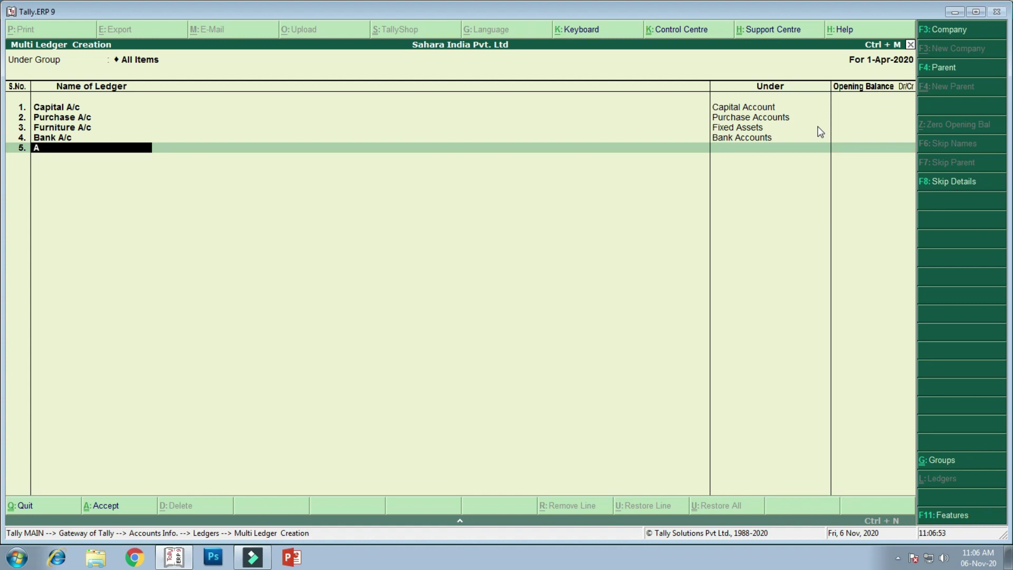
{"action": "type", "text": "dvertisement A/c"}
{"action": "key", "text": "Return"}
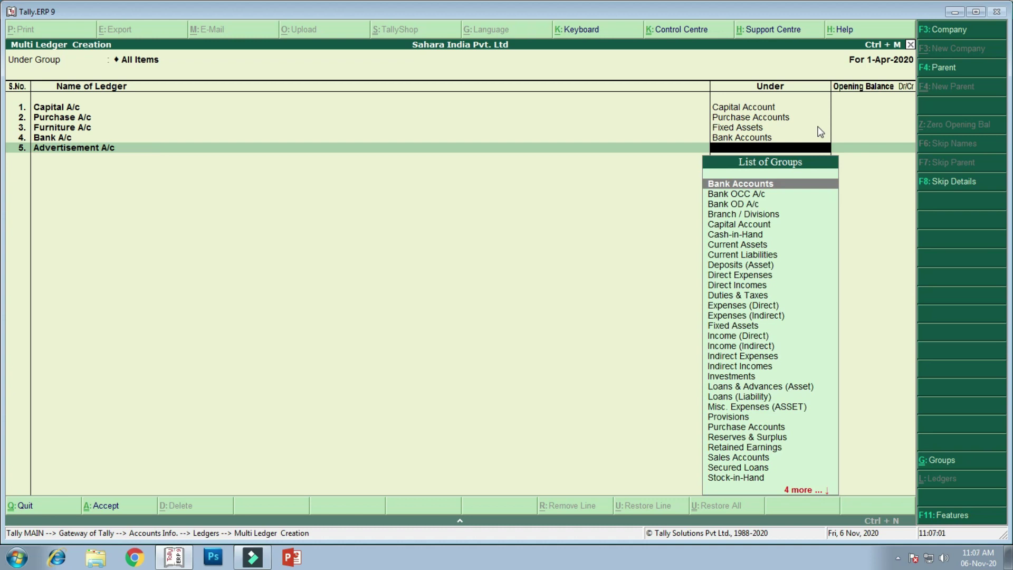
{"action": "type", "text": "Indi"}
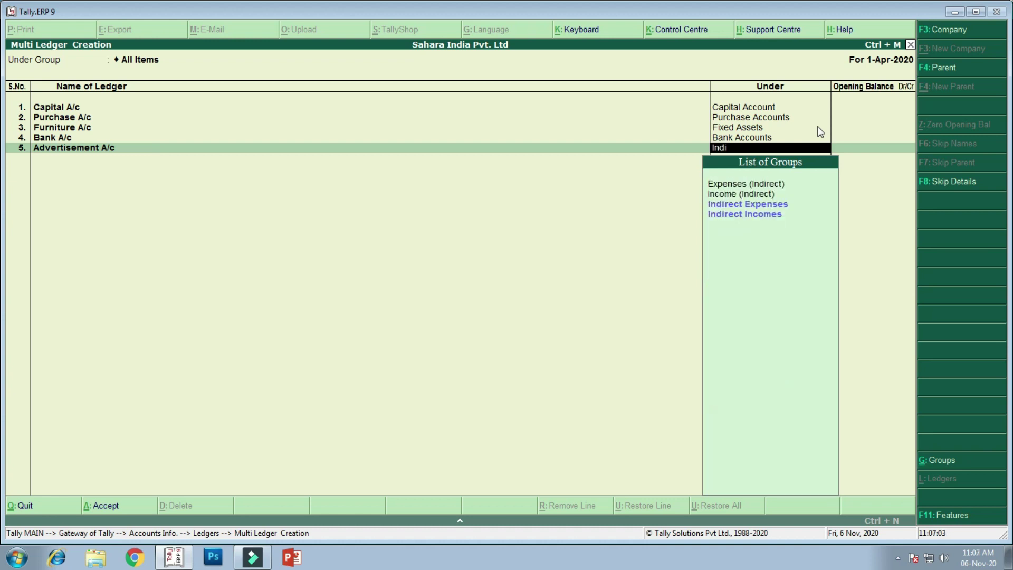
{"action": "key", "text": "Return"}
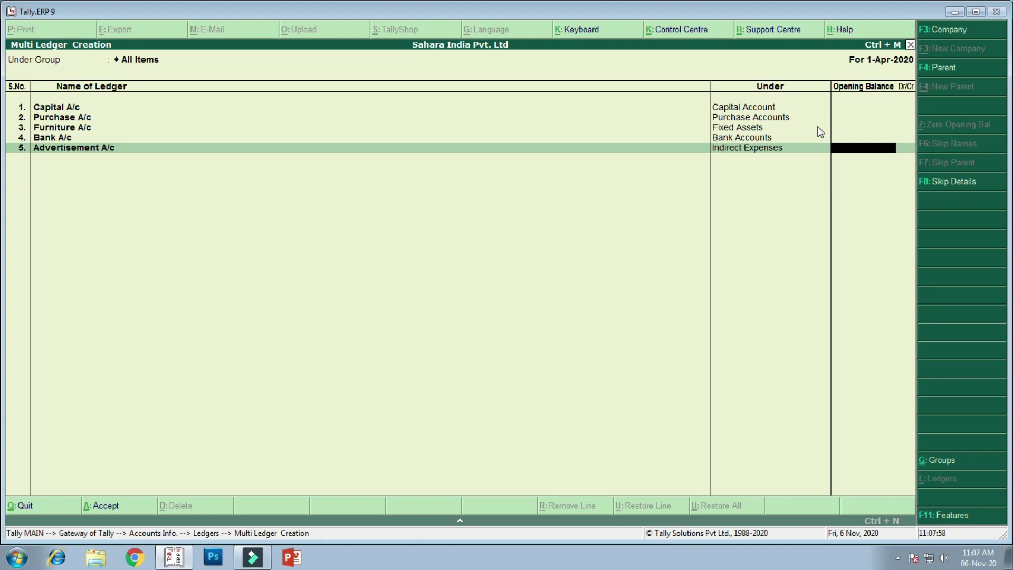
{"action": "key", "text": "Return"}
{"action": "key", "text": "Return"}
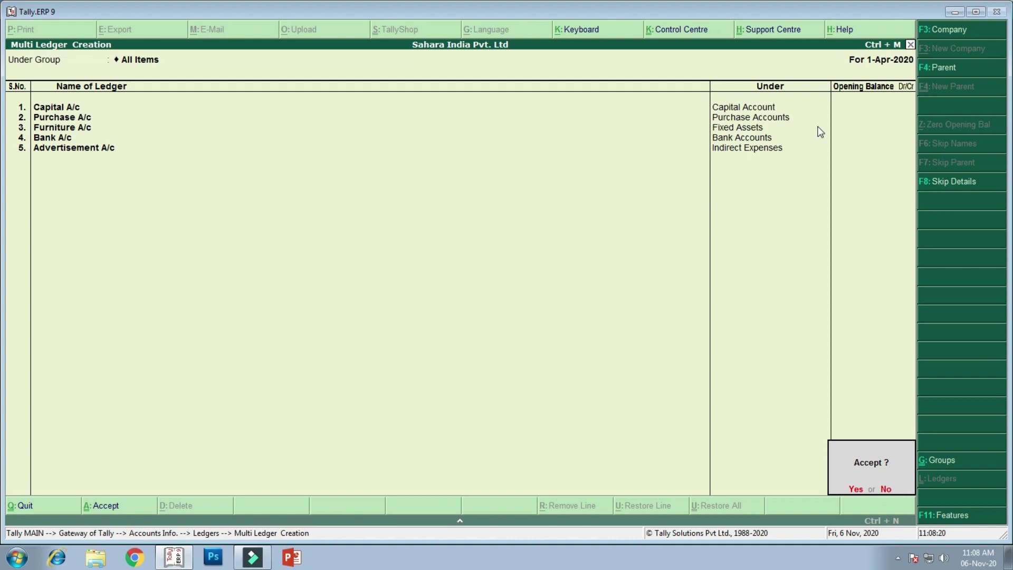
{"action": "key", "text": "Return"}
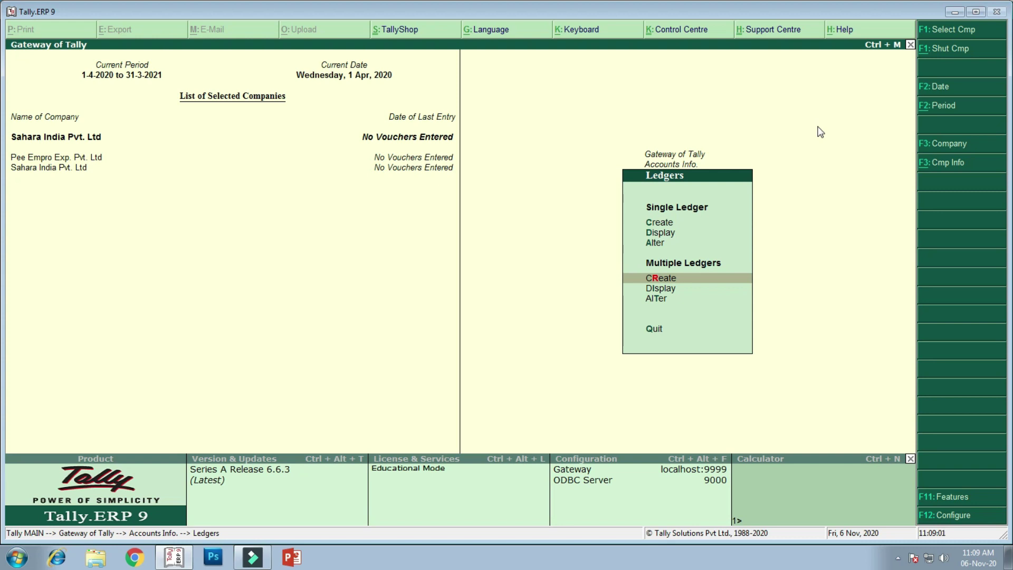
{"action": "key", "text": "Down"}
{"action": "key", "text": "Return"}
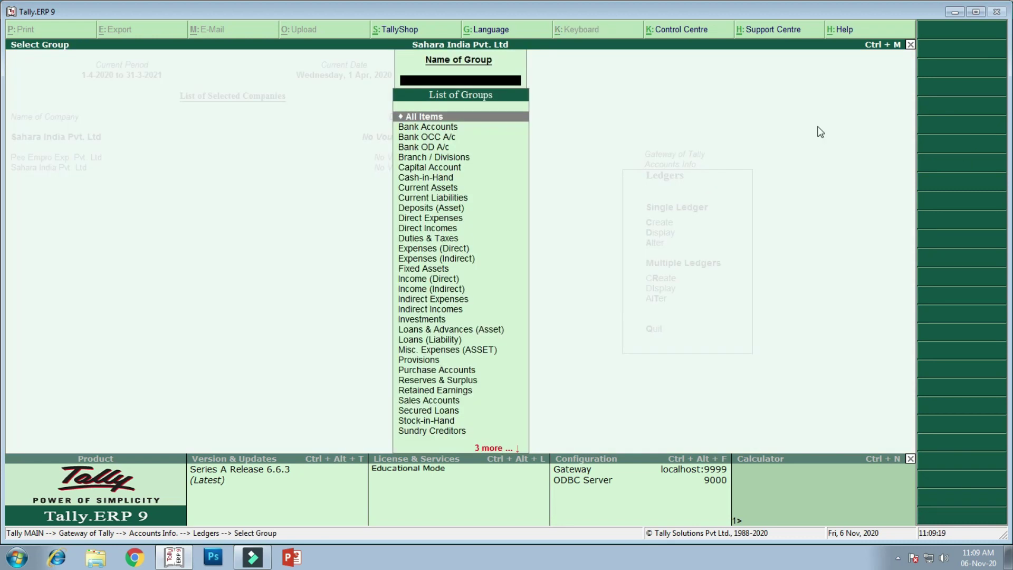
{"action": "key", "text": "Escape"}
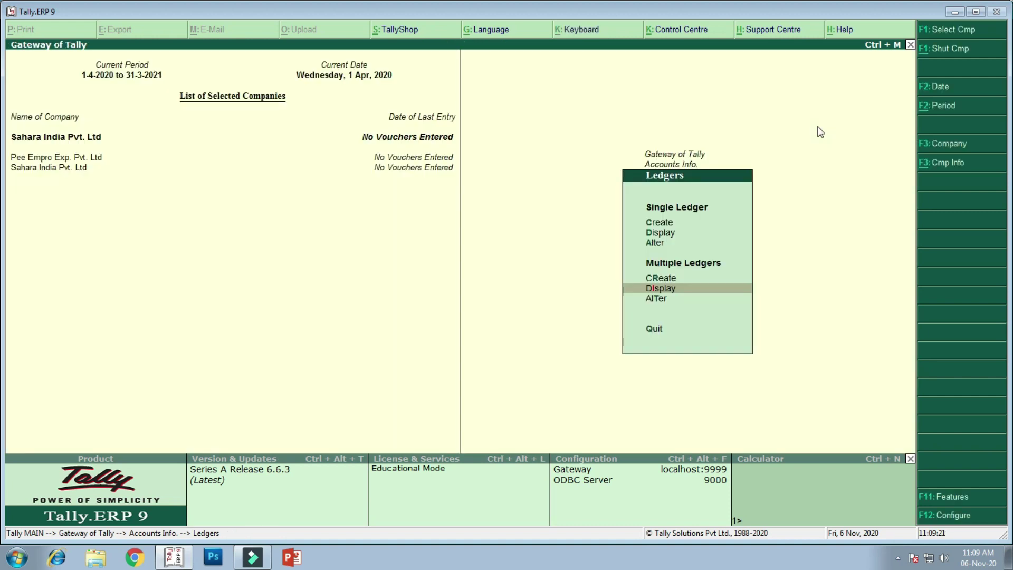
Review the list of ledgers through the single-ledger display and return to the ledger options
{"action": "key", "text": "Up"}
{"action": "key", "text": "Up"}
{"action": "key", "text": "Up"}
{"action": "key", "text": "Down"}
{"action": "key", "text": "Up"}
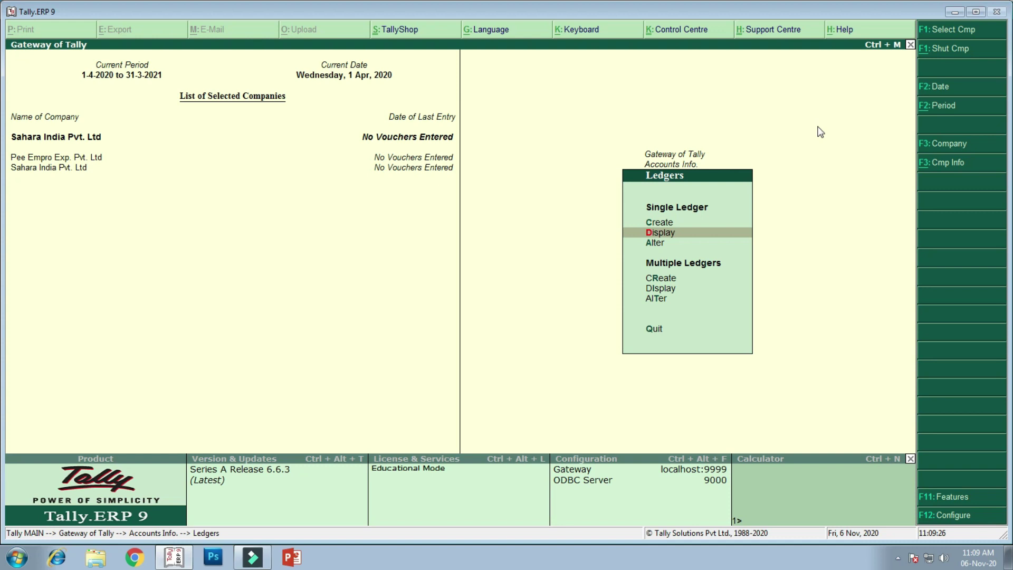
{"action": "key", "text": "Return"}
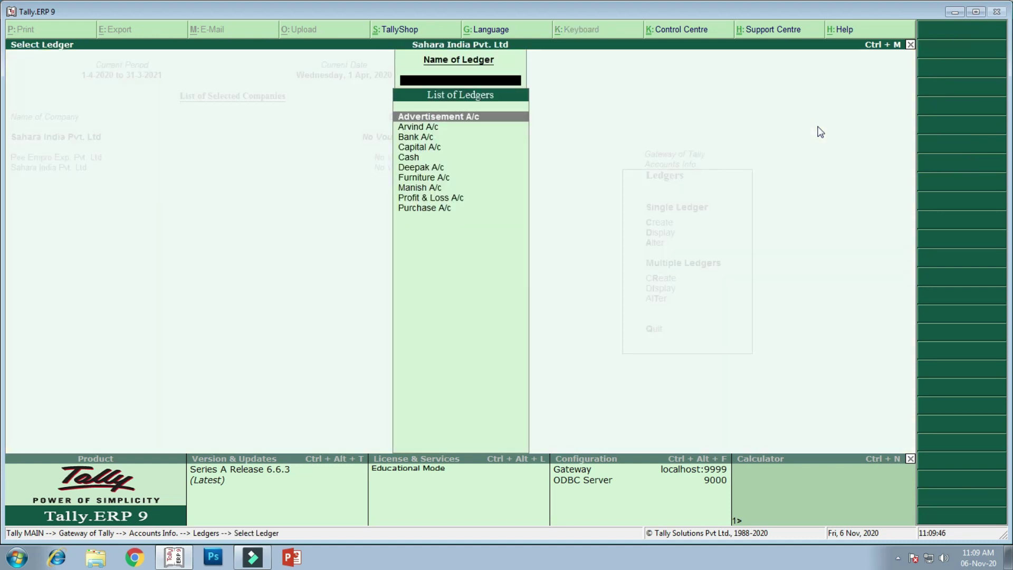
{"action": "key", "text": "Escape"}
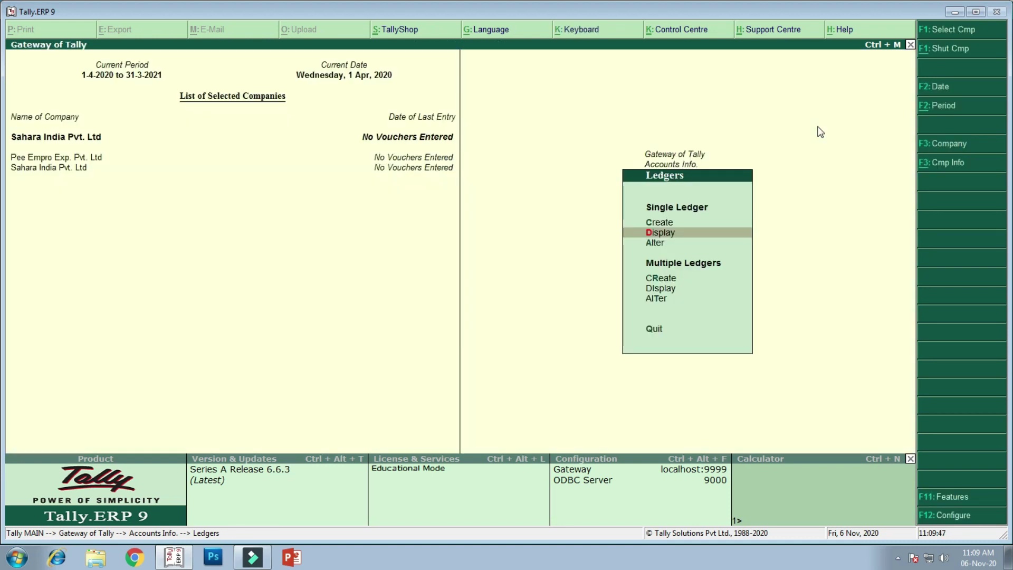
Display the multiple ledgers under the Bank Accounts group
{"action": "key", "text": "Up"}
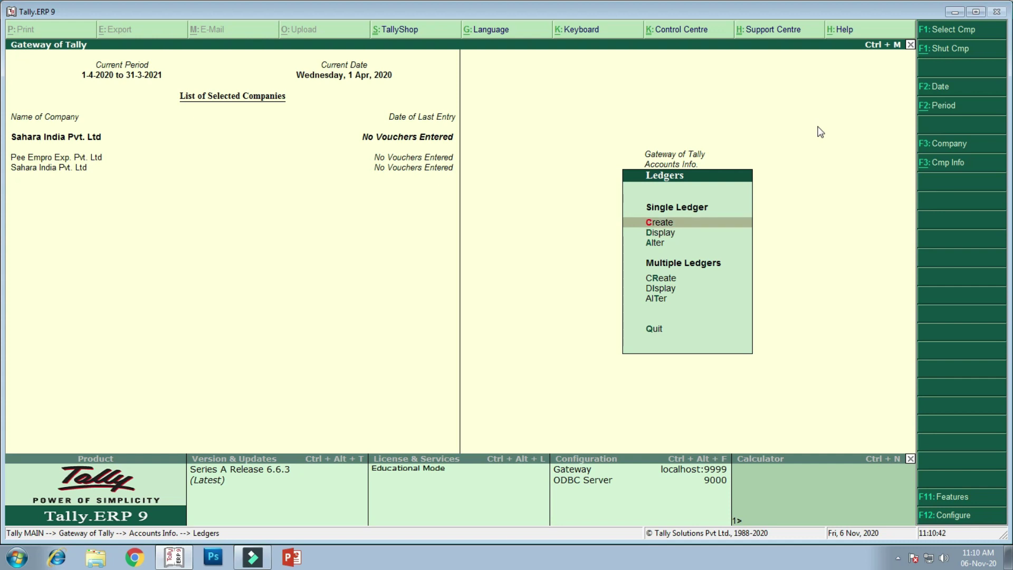
{"action": "key", "text": "Down"}
{"action": "key", "text": "Down"}
{"action": "key", "text": "Down"}
{"action": "key", "text": "Down"}
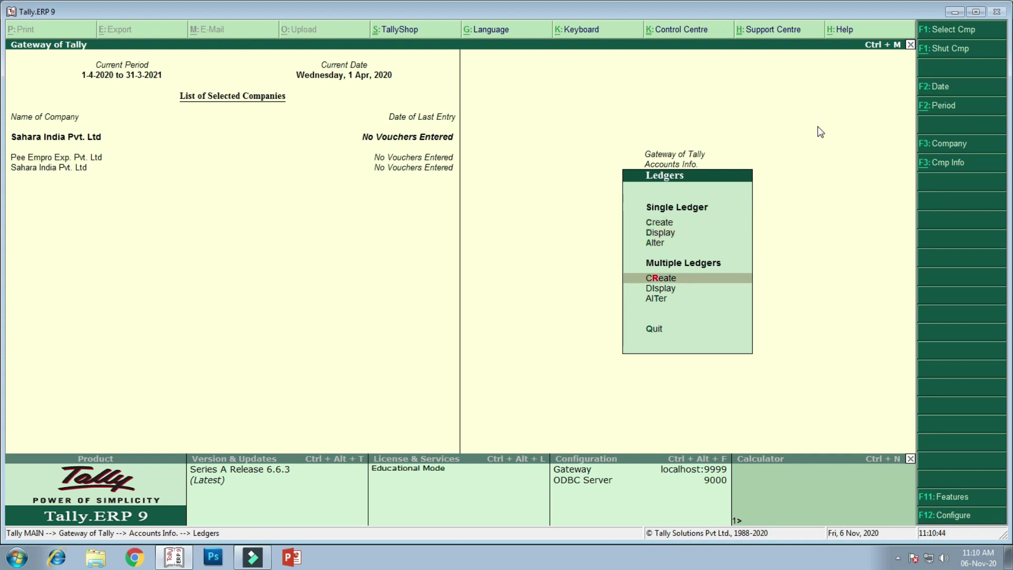
{"action": "key", "text": "Return"}
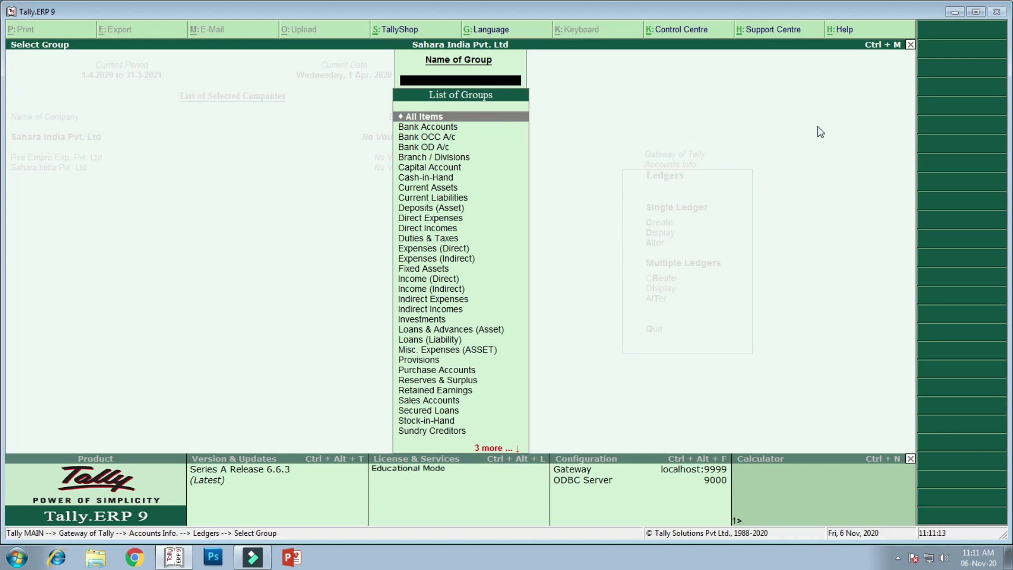
{"action": "key", "text": "Down"}
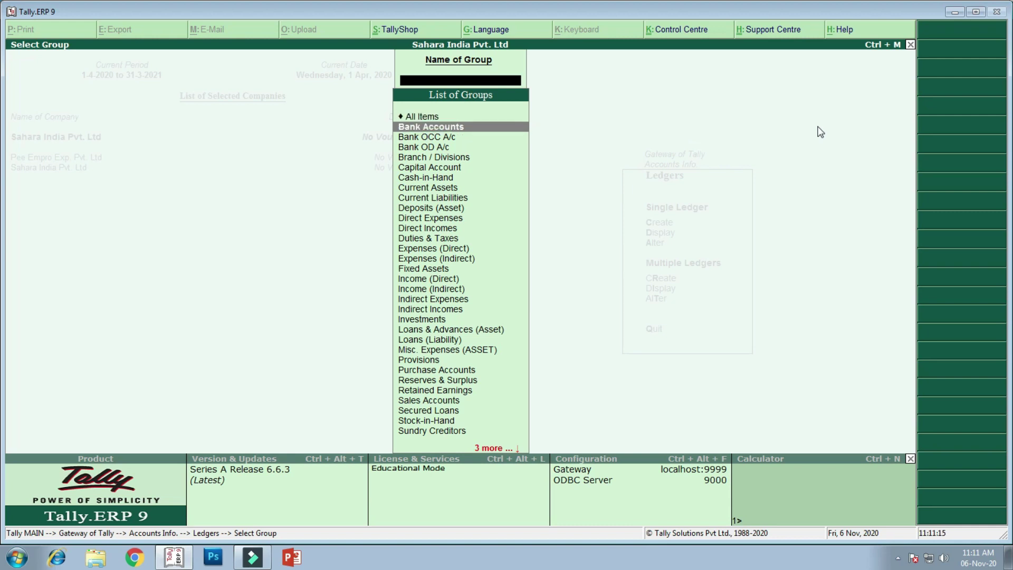
{"action": "key", "text": "Up"}
{"action": "key", "text": "Down"}
{"action": "key", "text": "Return"}
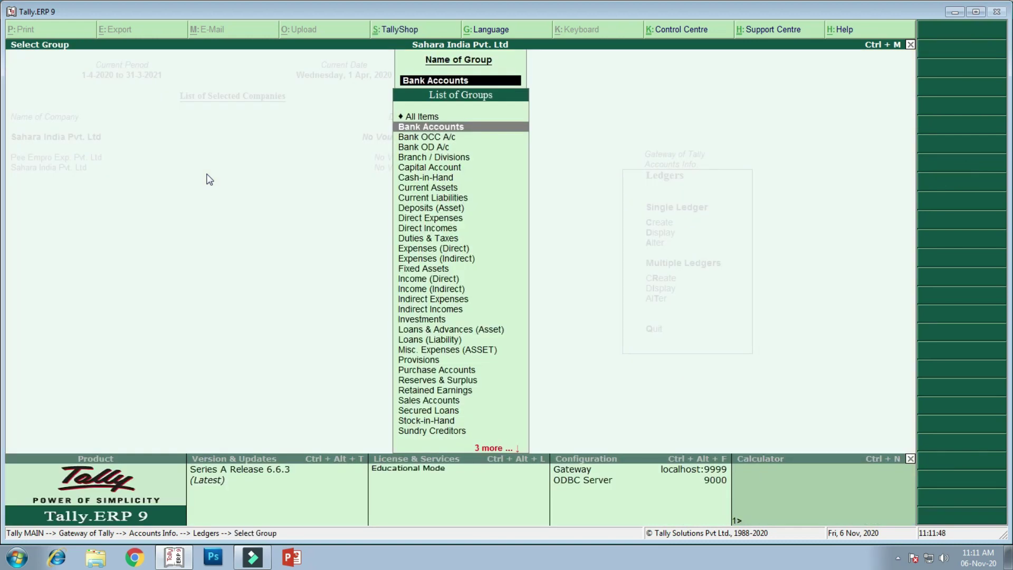
Display the multiple ledgers under the Sundry Creditors group and return to the ledger options
{"action": "key", "text": "BackSpace"}
{"action": "type", "text": "Sun"}
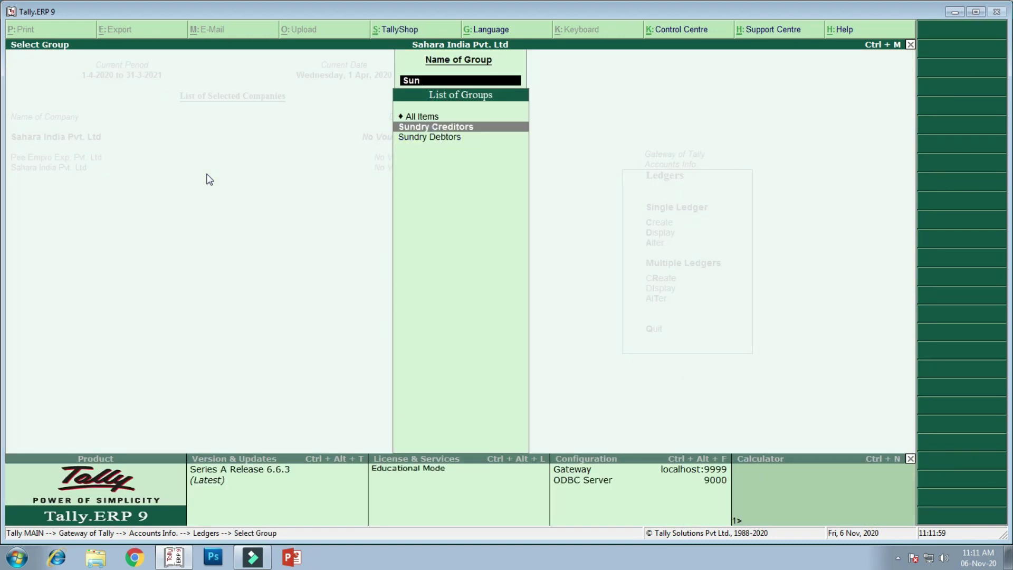
{"action": "key", "text": "Return"}
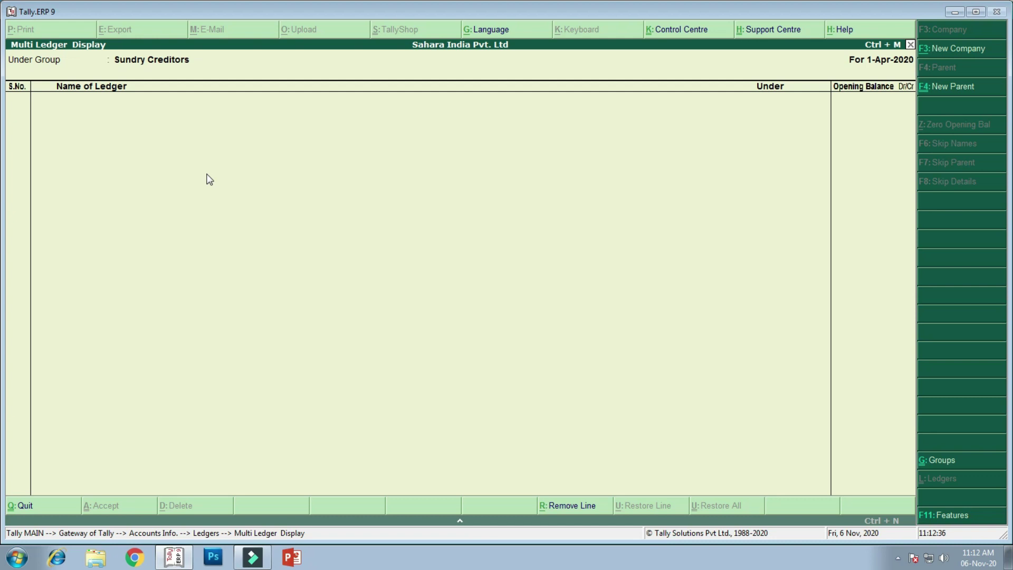
{"action": "key", "text": "Escape"}
{"action": "key", "text": "i"}
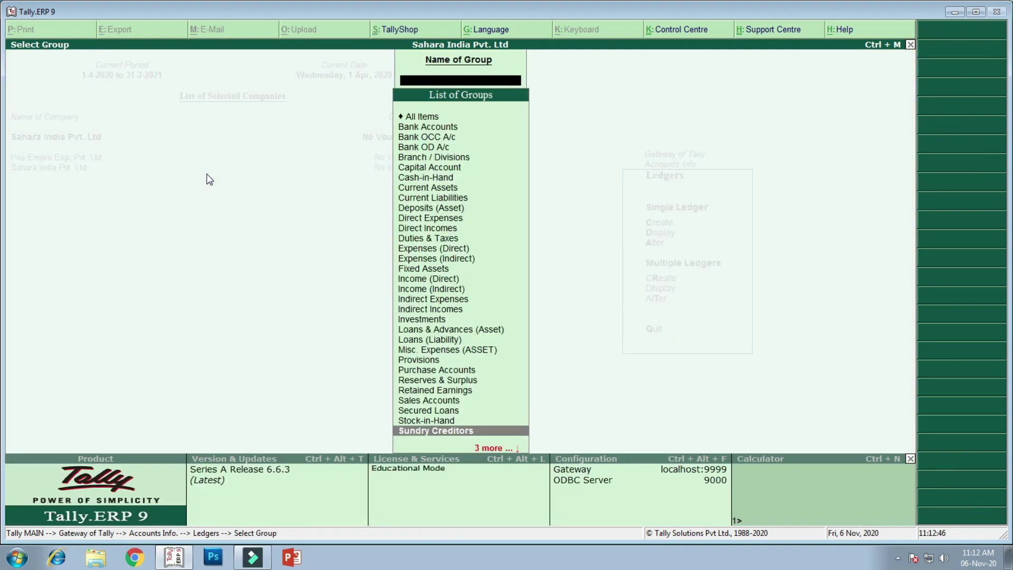
{"action": "key", "text": "Escape"}
{"action": "key", "text": "Down"}
{"action": "key", "text": "Up"}
{"action": "key", "text": "Up"}
{"action": "key", "text": "Down"}
{"action": "key", "text": "Up"}
{"action": "key", "text": "Up"}
{"action": "key", "text": "Down"}
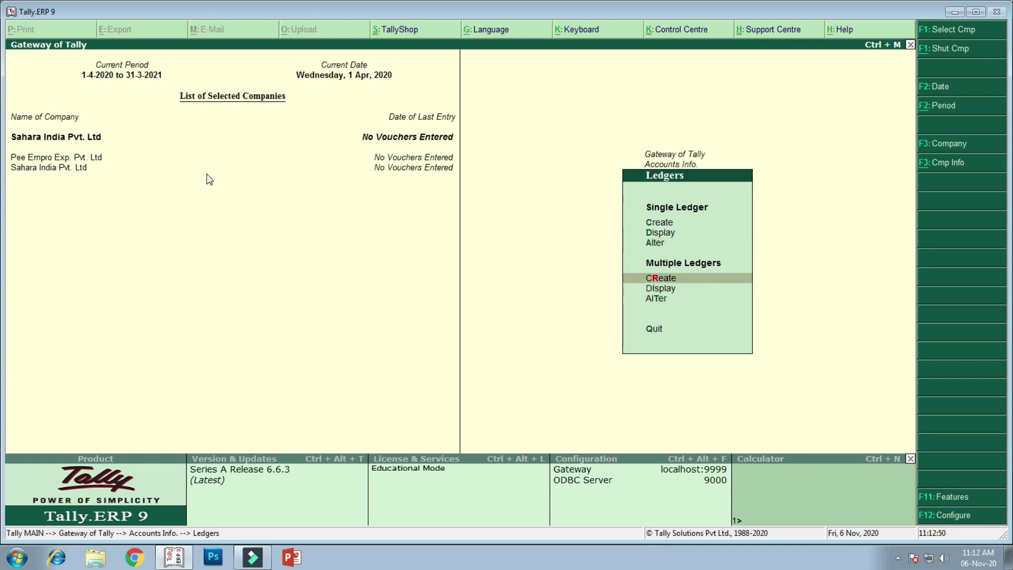
Open the ledgers under the Bank Accounts group for multiple-ledger alteration
{"action": "key", "text": "Down"}
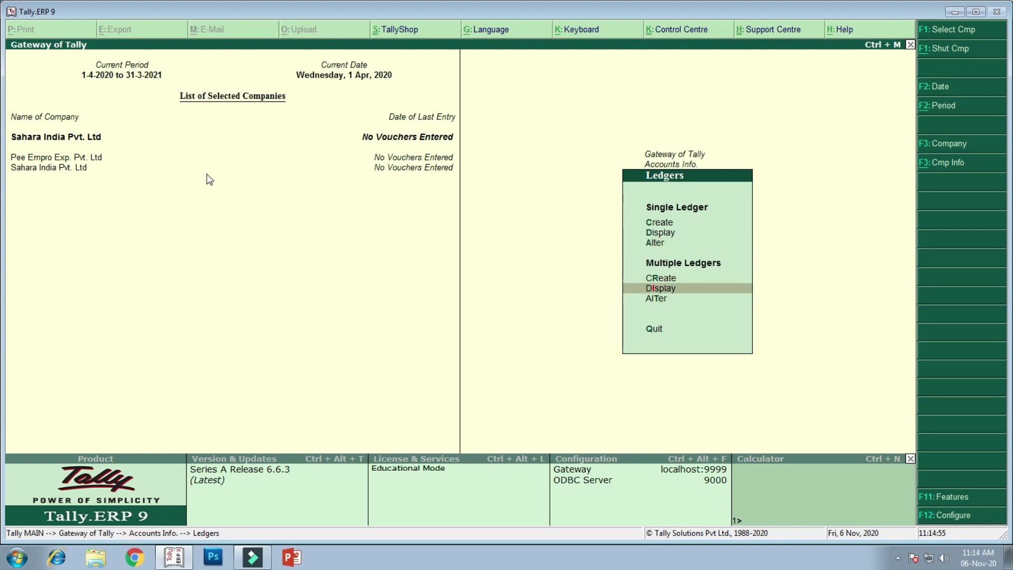
{"action": "key", "text": "Down"}
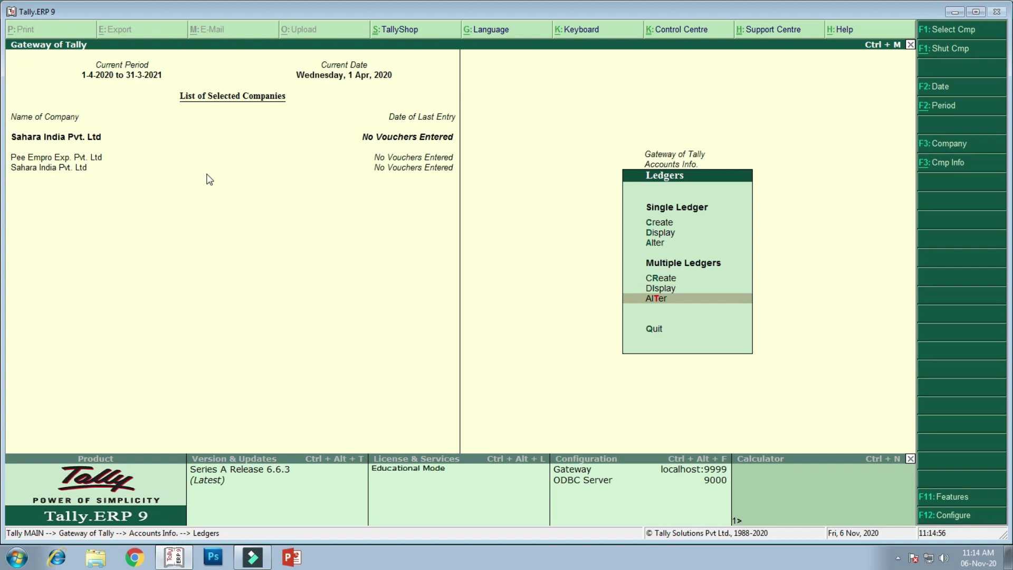
{"action": "key", "text": "Return"}
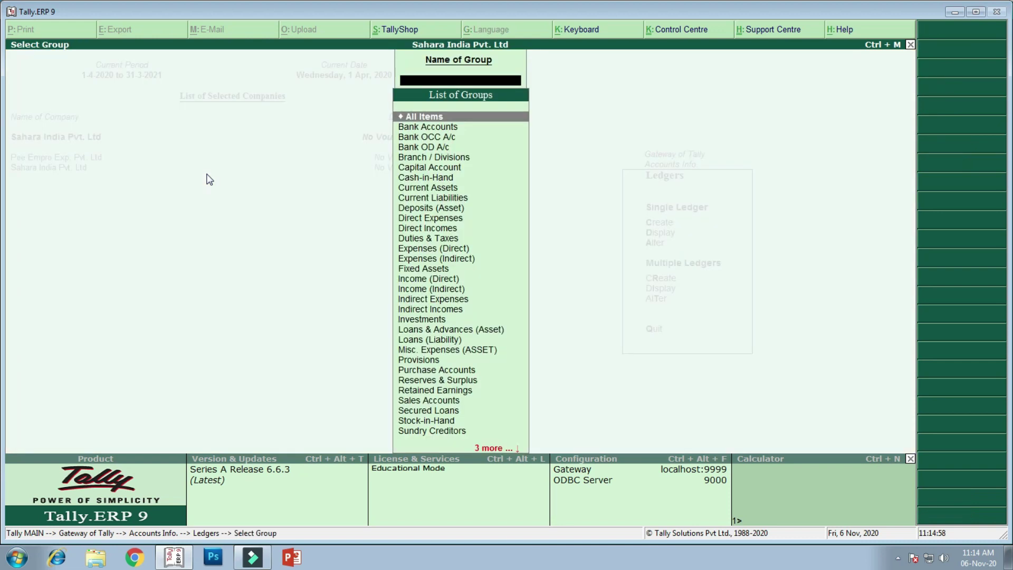
{"action": "key", "text": "Down"}
{"action": "key", "text": "Up"}
{"action": "key", "text": "Down"}
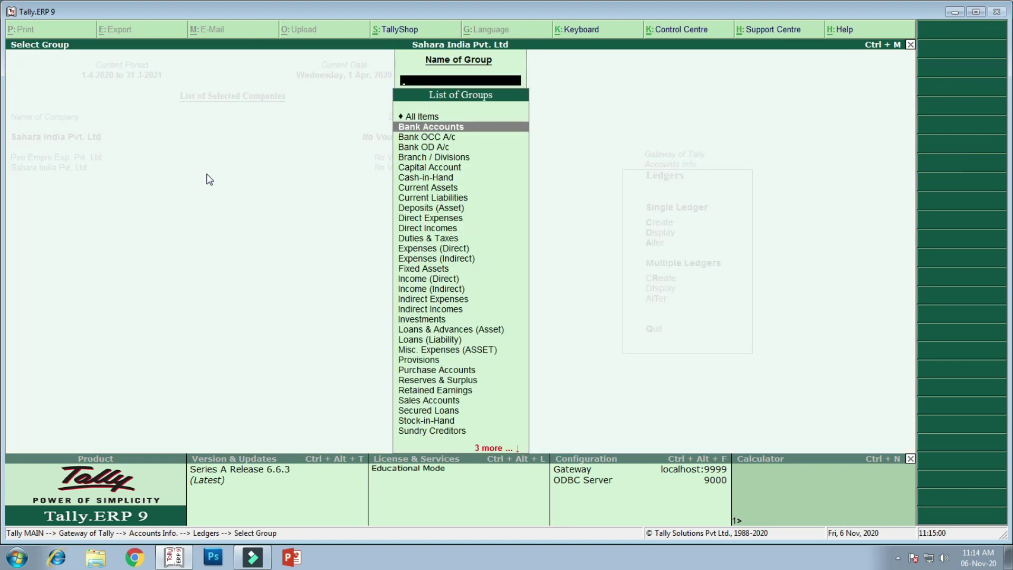
{"action": "key", "text": "Up"}
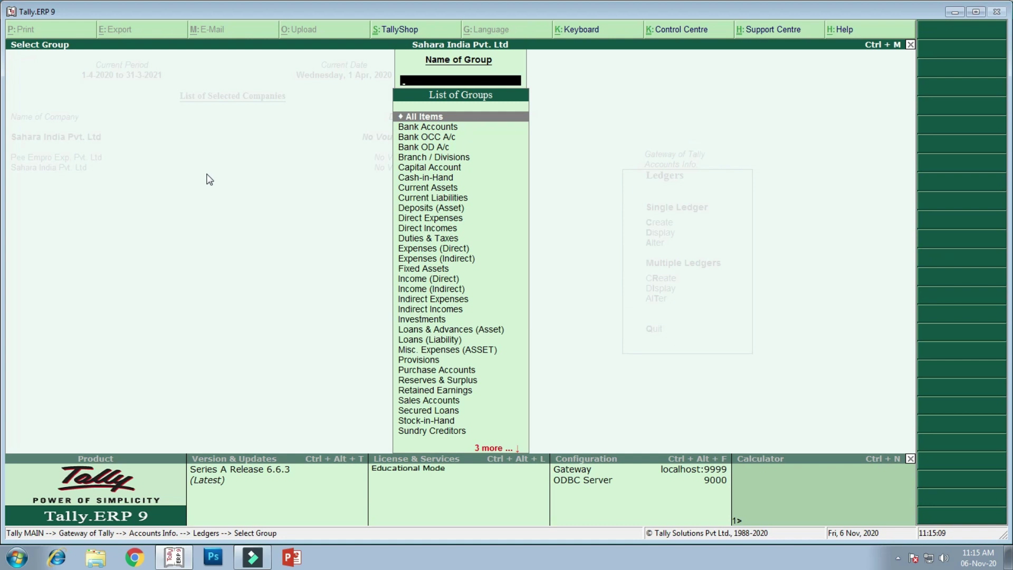
{"action": "key", "text": "Down"}
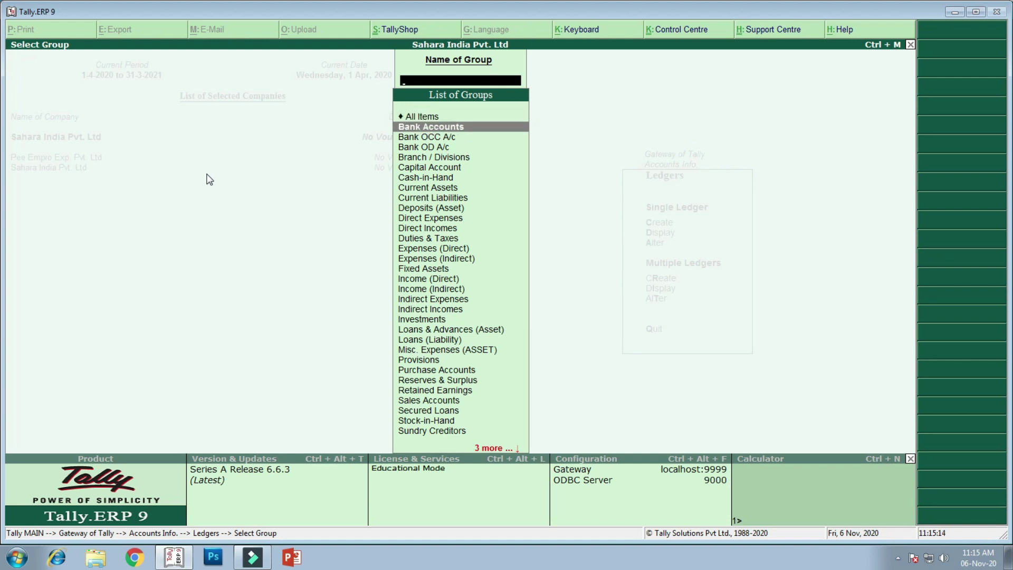
{"action": "key", "text": "Return"}
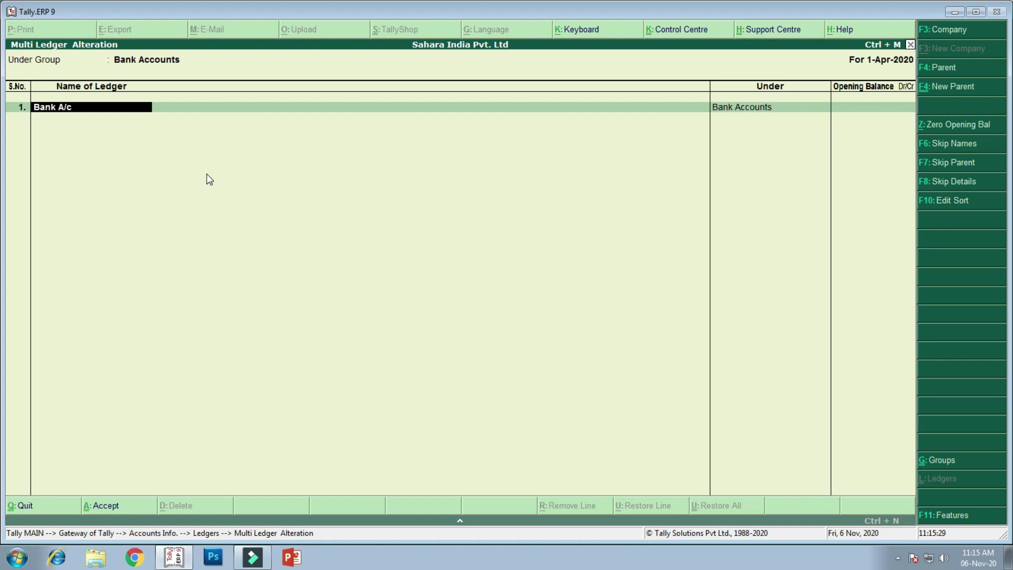
Go through Bank A/c's name, group and opening balance without changing them, and return to the ledger options
{"action": "key", "text": "Return"}
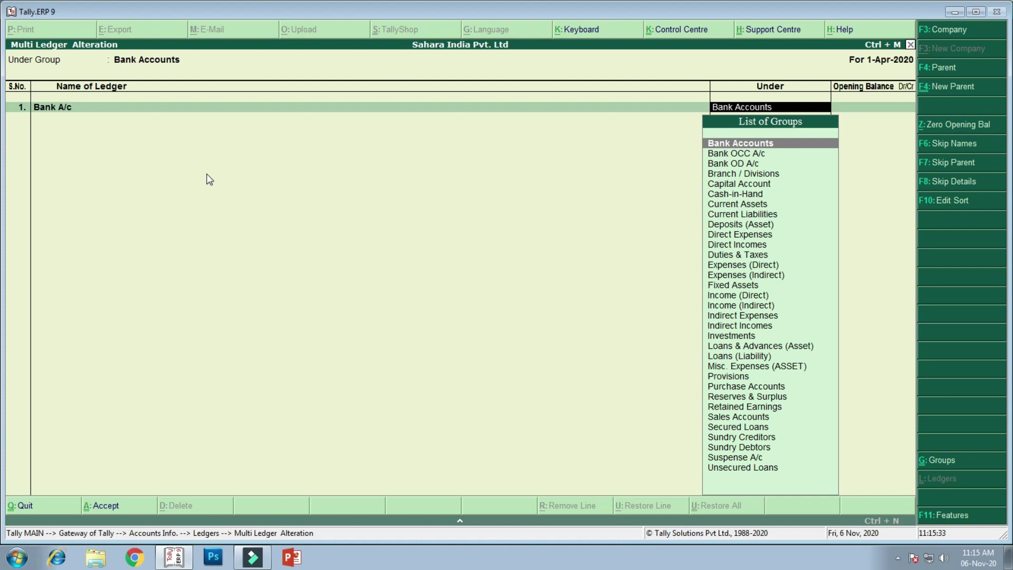
{"action": "key", "text": "Return"}
{"action": "key", "text": "Return"}
{"action": "key", "text": "Return"}
{"action": "key", "text": "BackSpace"}
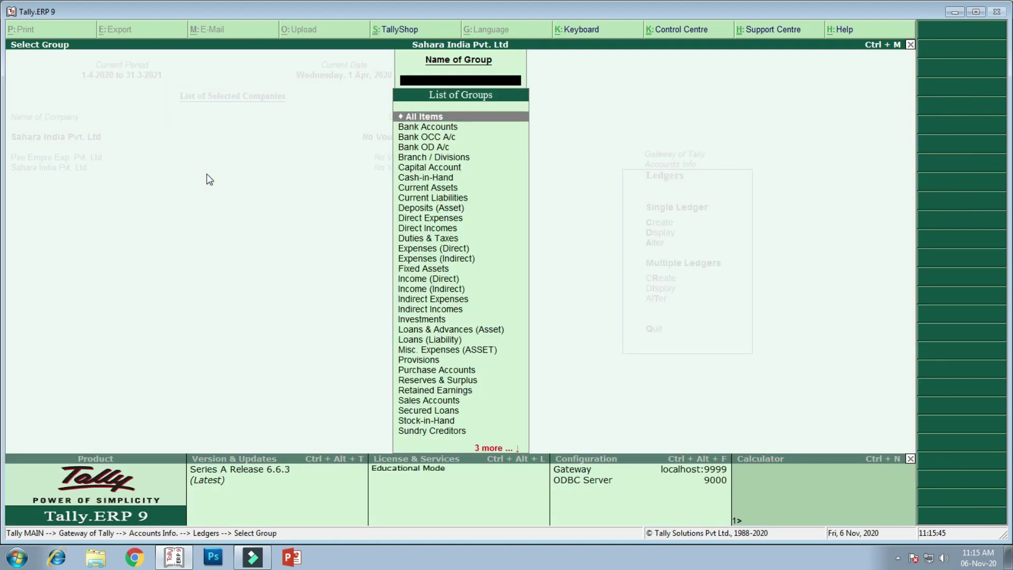
{"action": "key", "text": "Escape"}
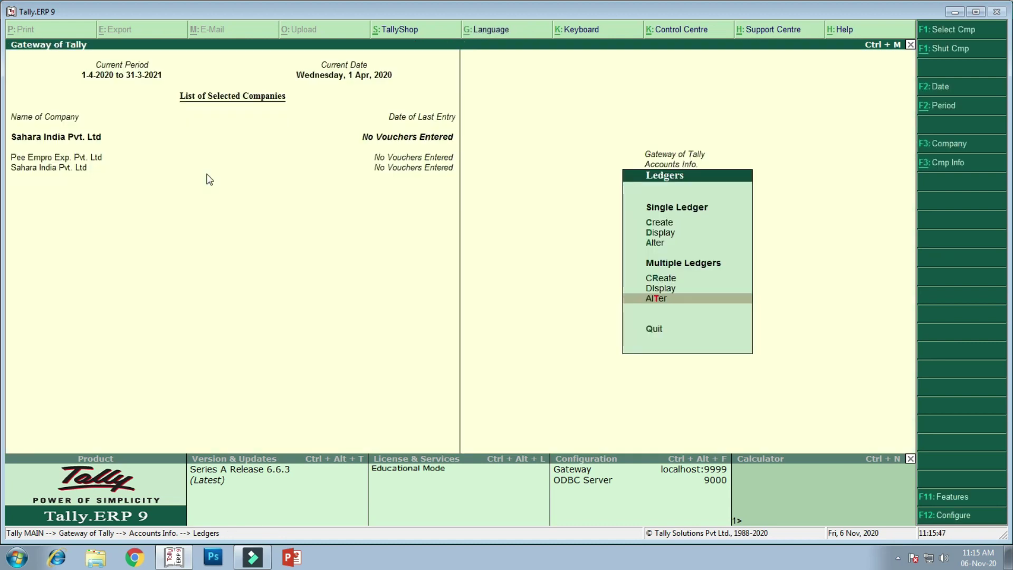
{"action": "key", "text": "Up"}
{"action": "key", "text": "Up"}
{"action": "key", "text": "Down"}
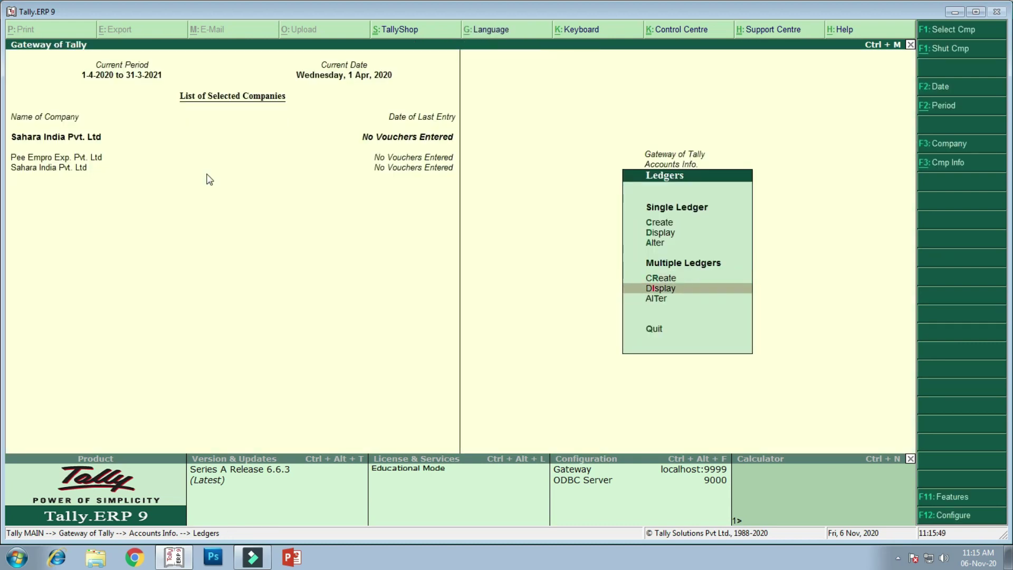